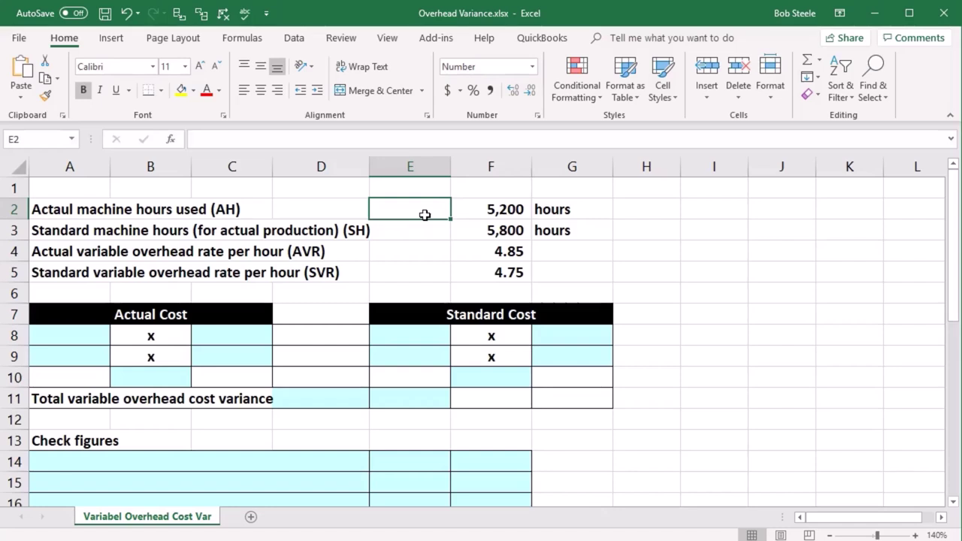
key(Down)
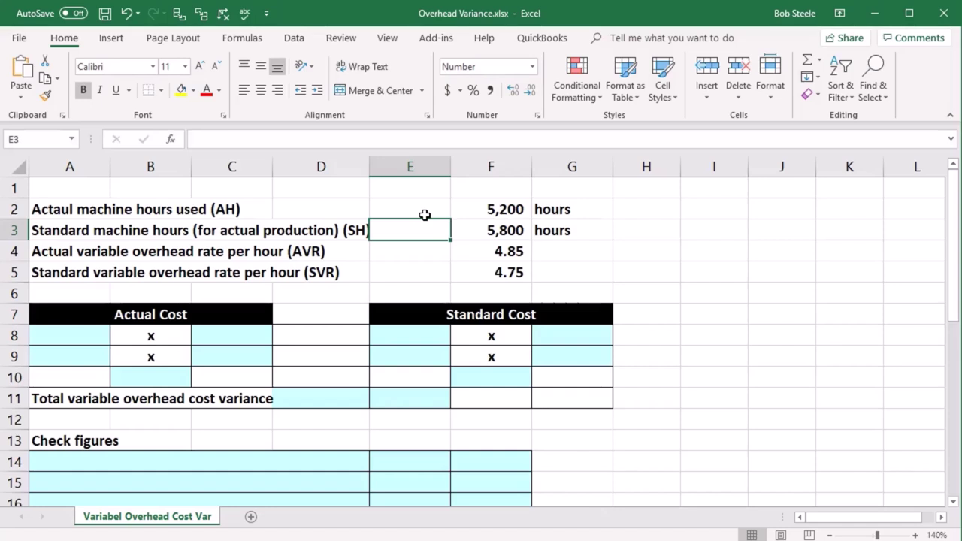
key(Down)
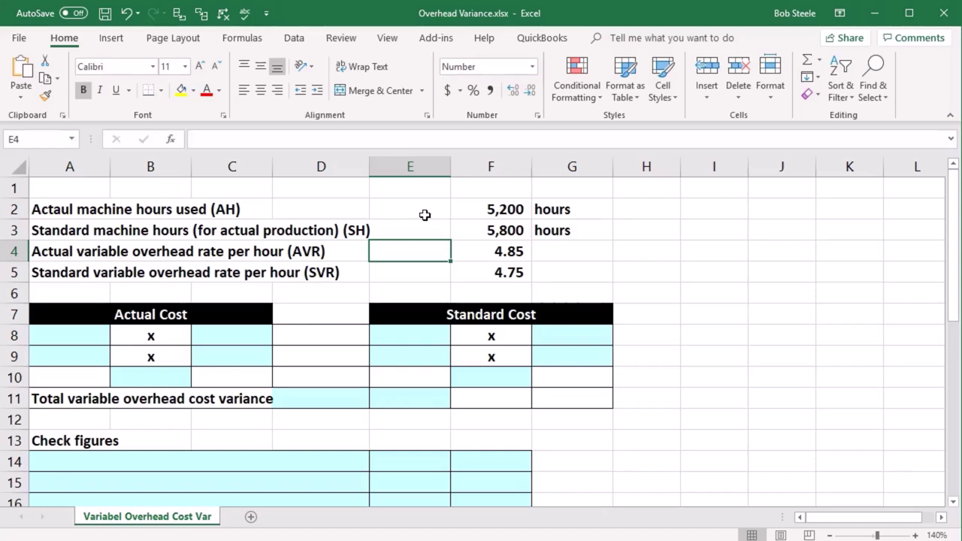
key(Down)
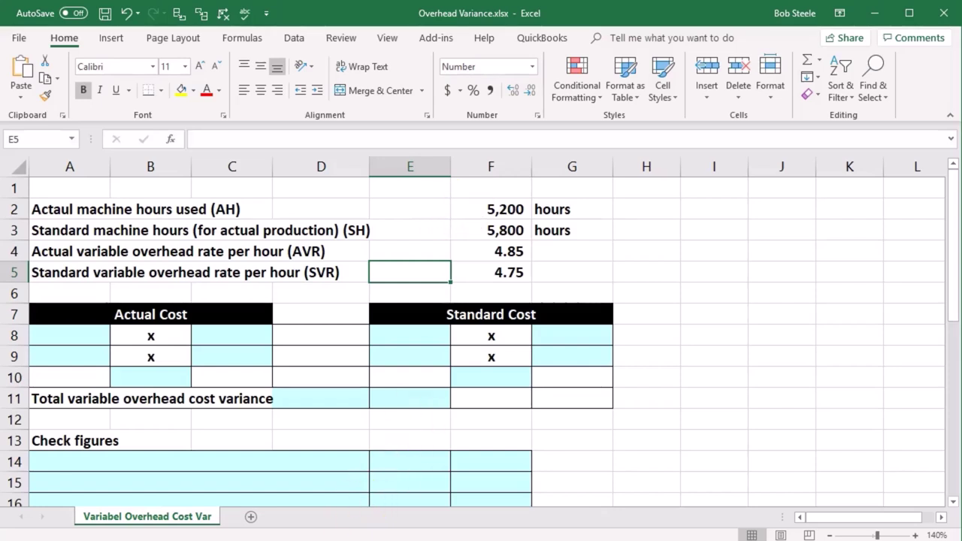
- Label the two factors in the Actual Cost block with AH in A8 and AVR in C8
click(87, 342)
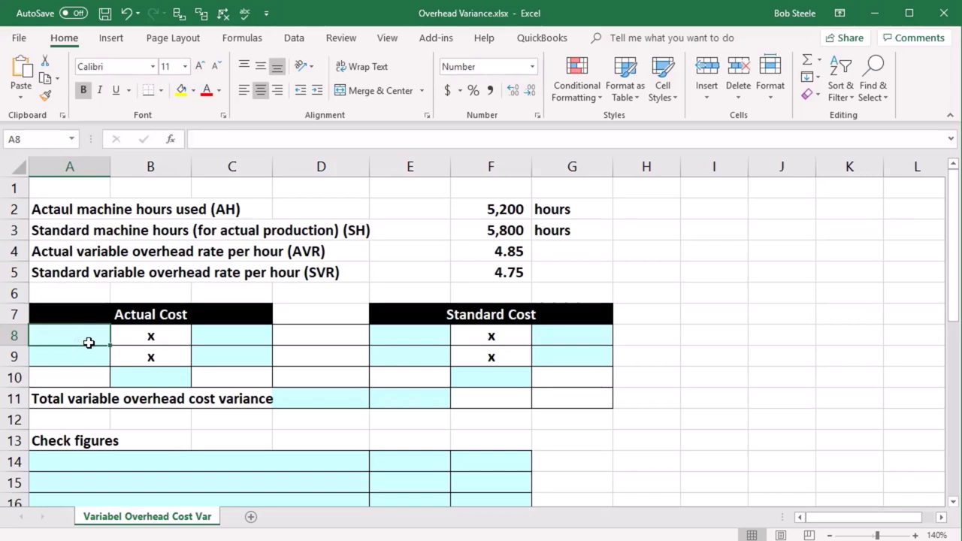
text(Ah)
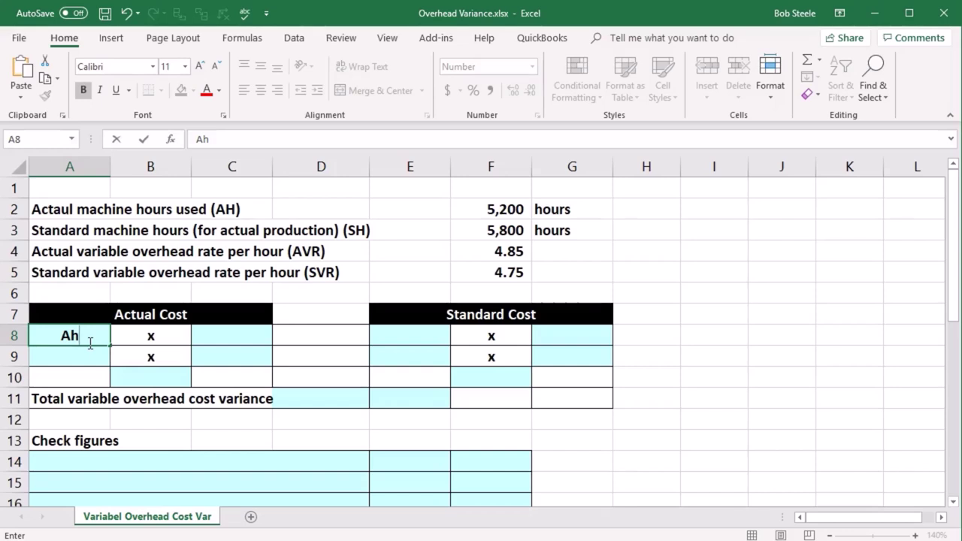
key(Tab)
key(Tab)
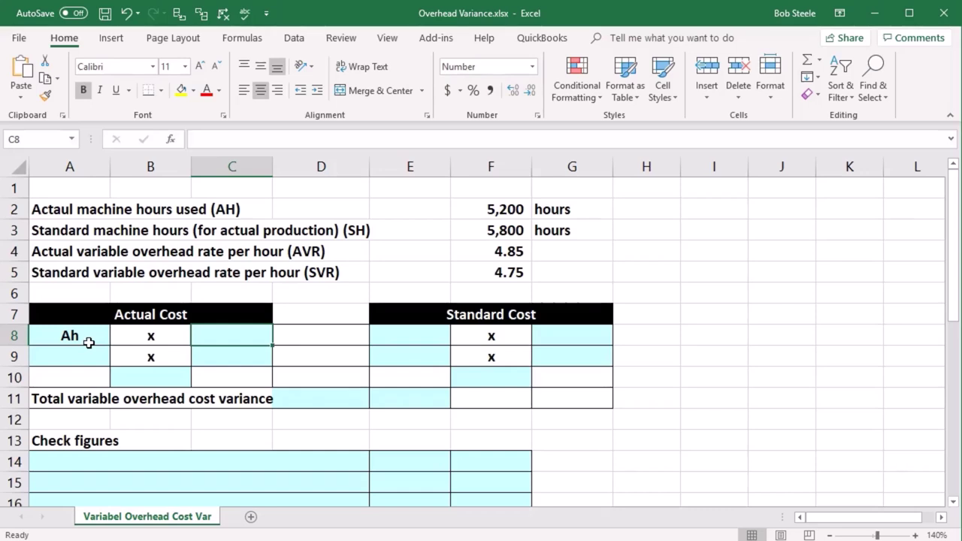
text(AVR)
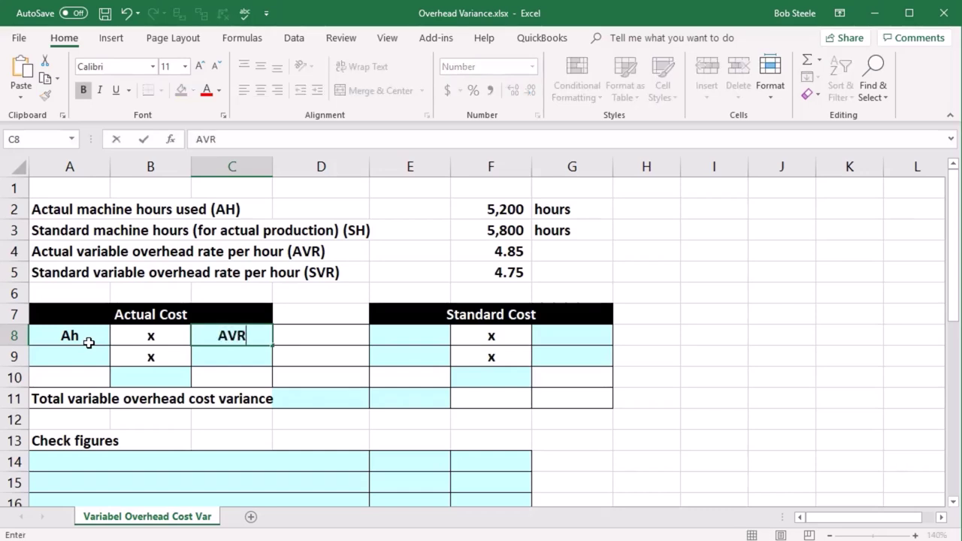
double_click(88, 343)
key(BackSpace)
text(H)
key(Return)
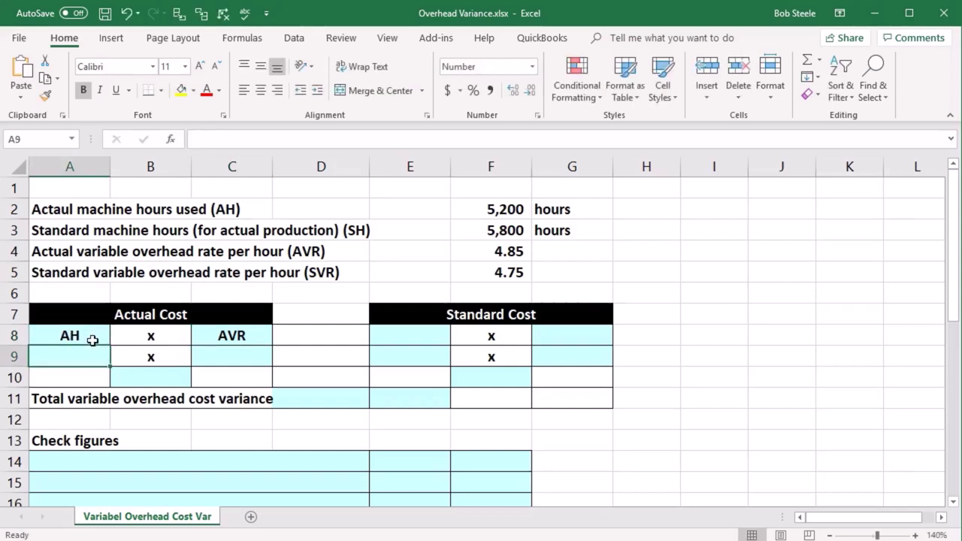
- Link the Actual Cost factors to the input data, with =F2 in A9 and =F4 in C9
text(=)
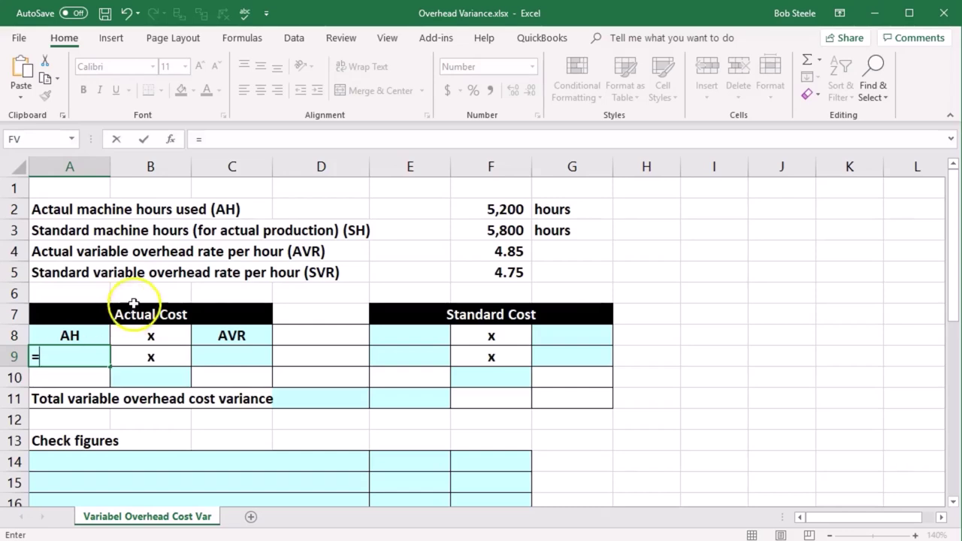
click(505, 209)
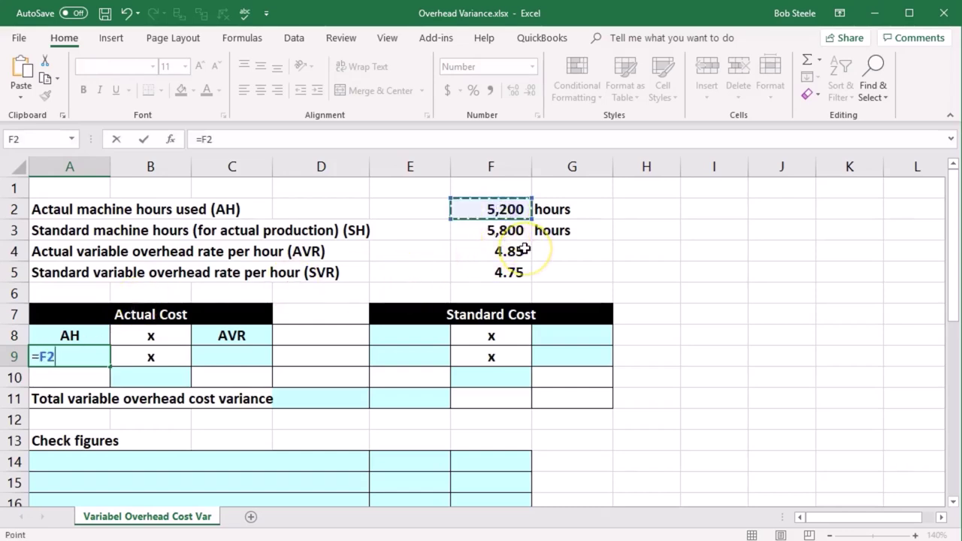
key(Return)
click(256, 356)
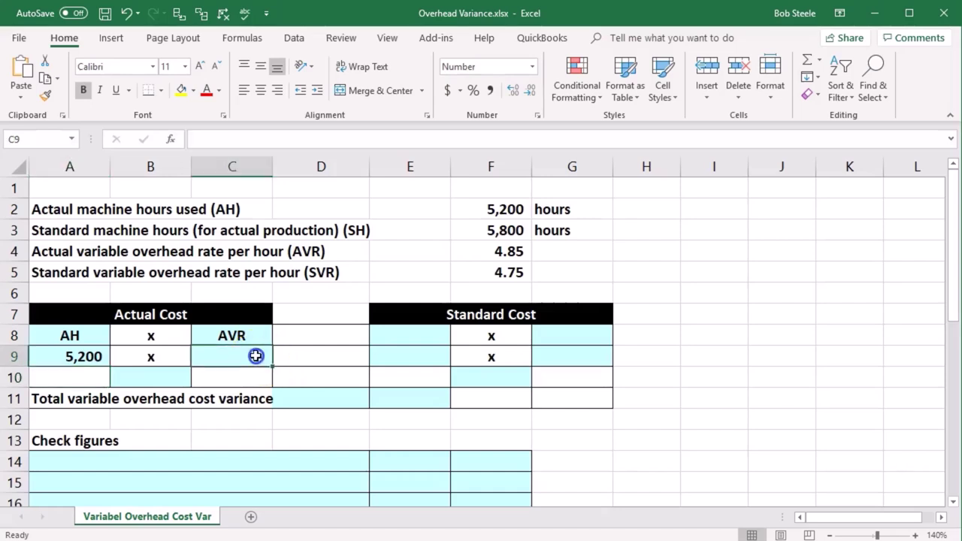
text(=)
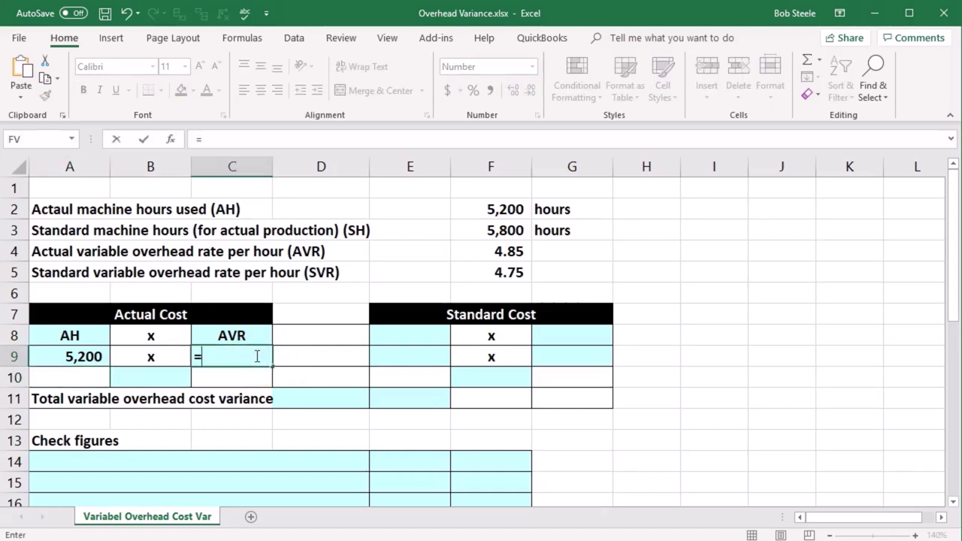
click(464, 253)
key(Return)
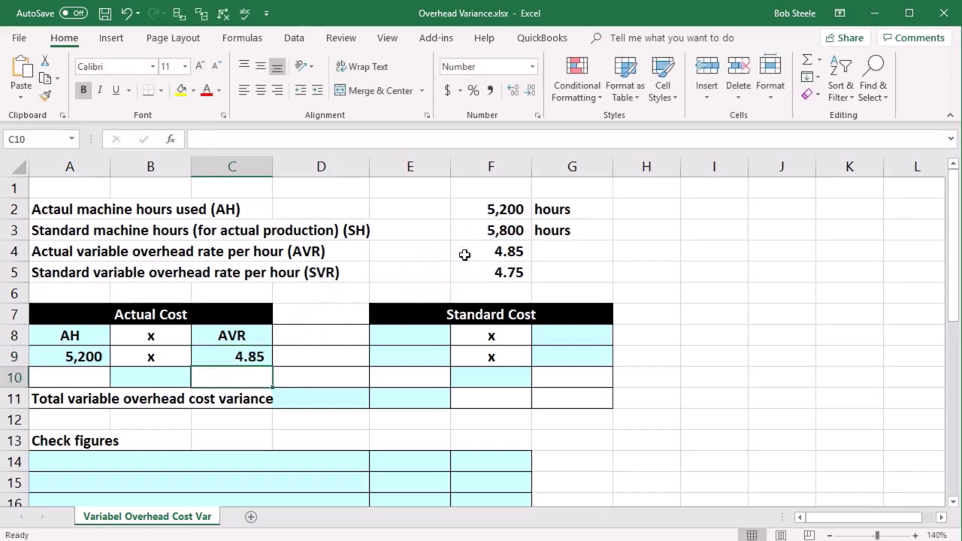
- Calculate the actual cost in B10 by multiplying hours by rate with =A9*C9
key(Left)
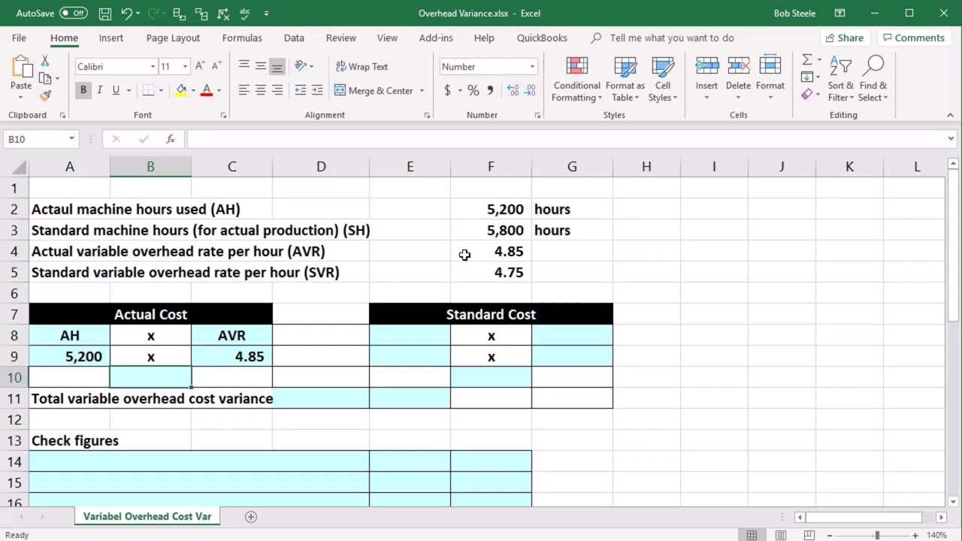
text(=)
click(70, 358)
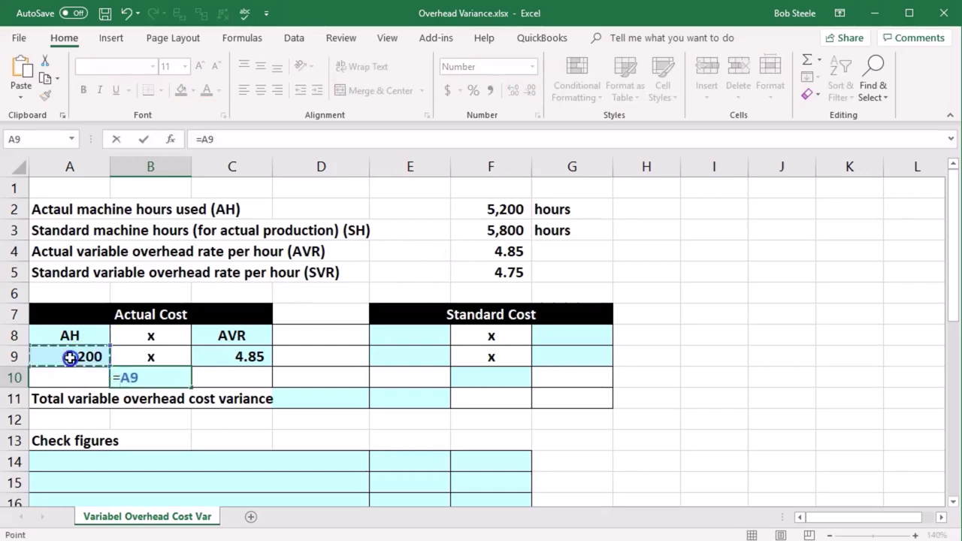
text(*)
click(217, 351)
key(Return)
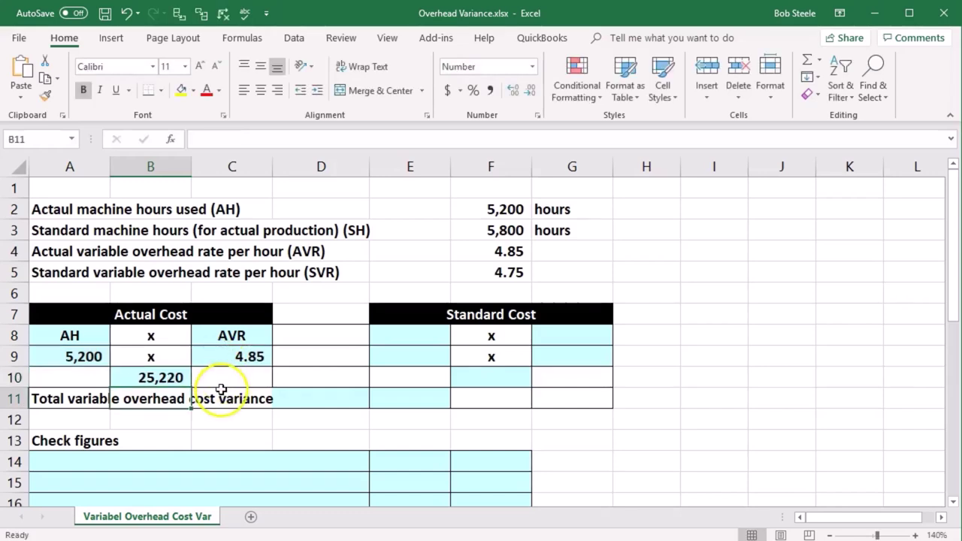
- Enter the label Sh in E8 under Standard Cost and link E9 to the standard machine hours with =F3
click(411, 335)
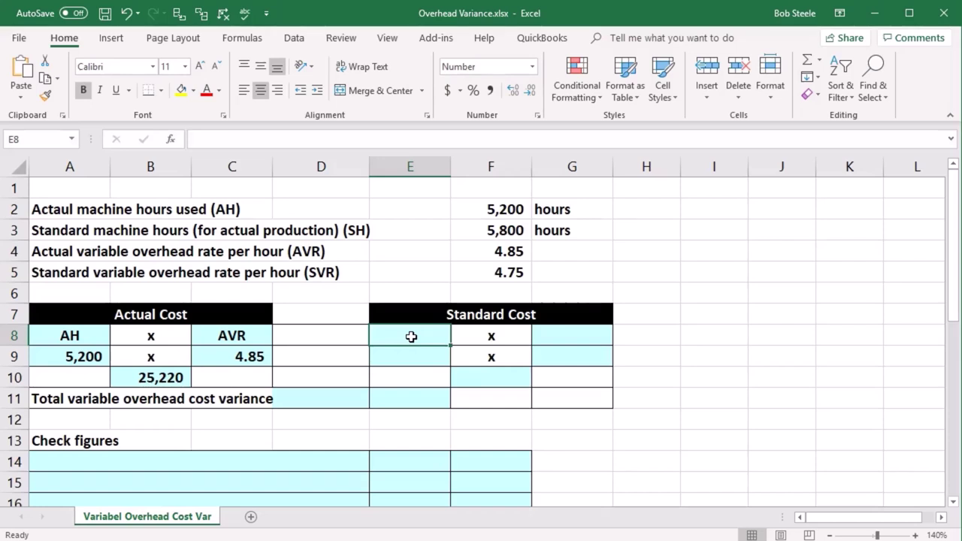
text(SH)
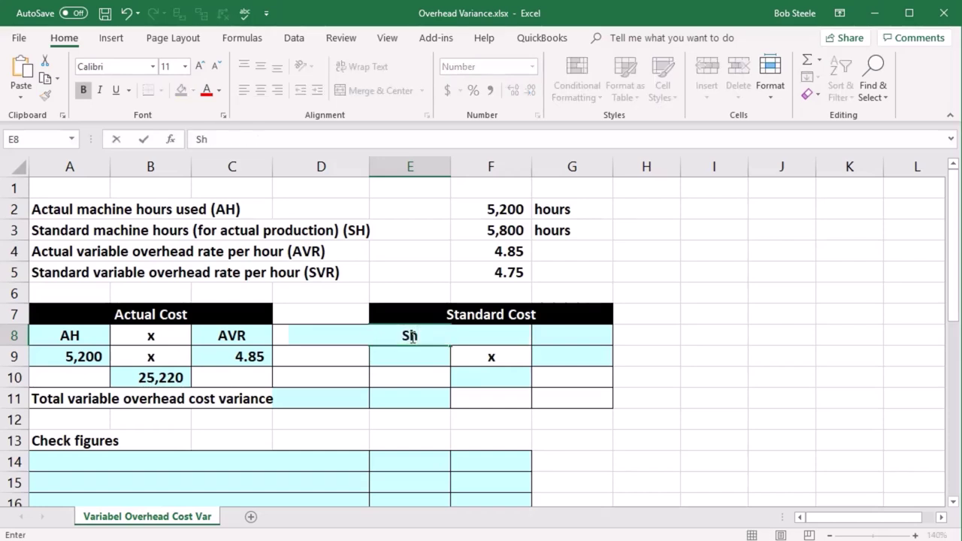
key(Tab)
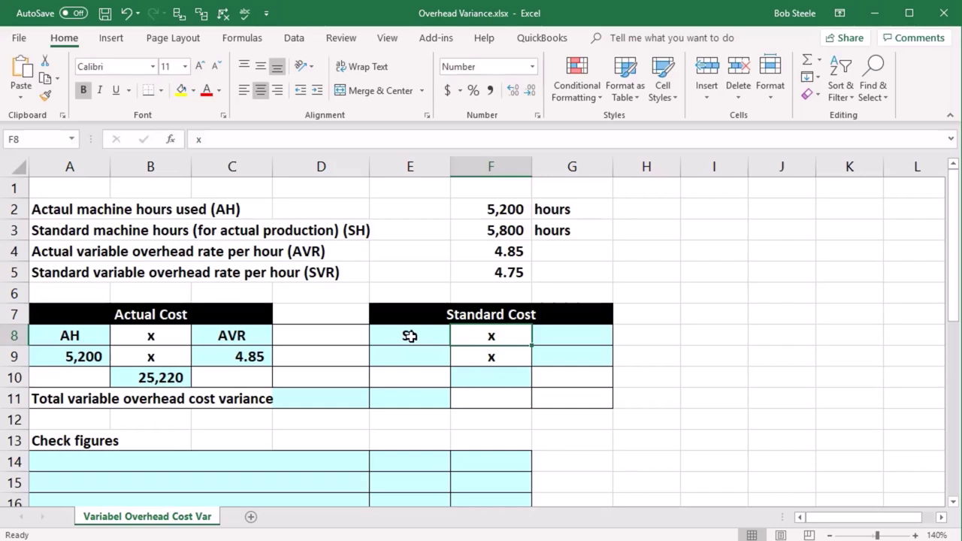
key(Return)
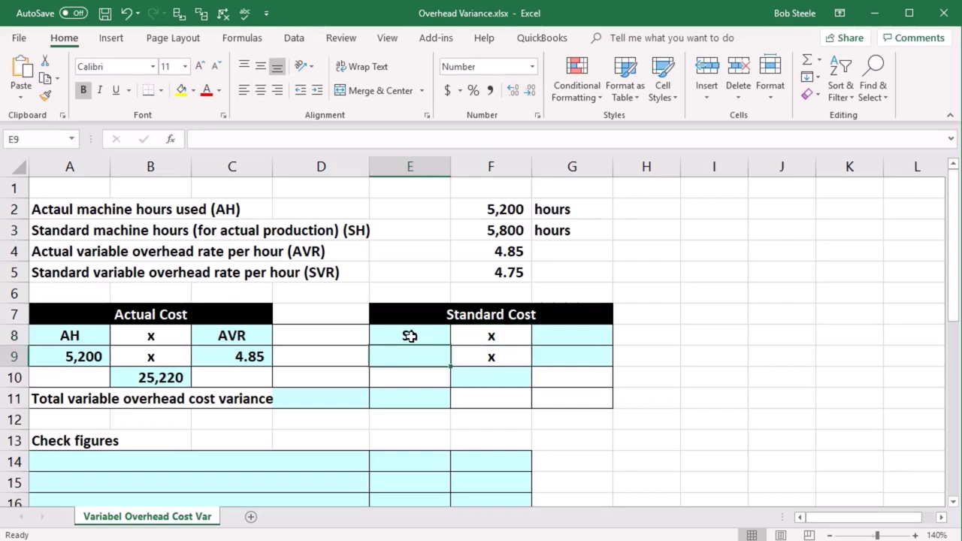
text(=)
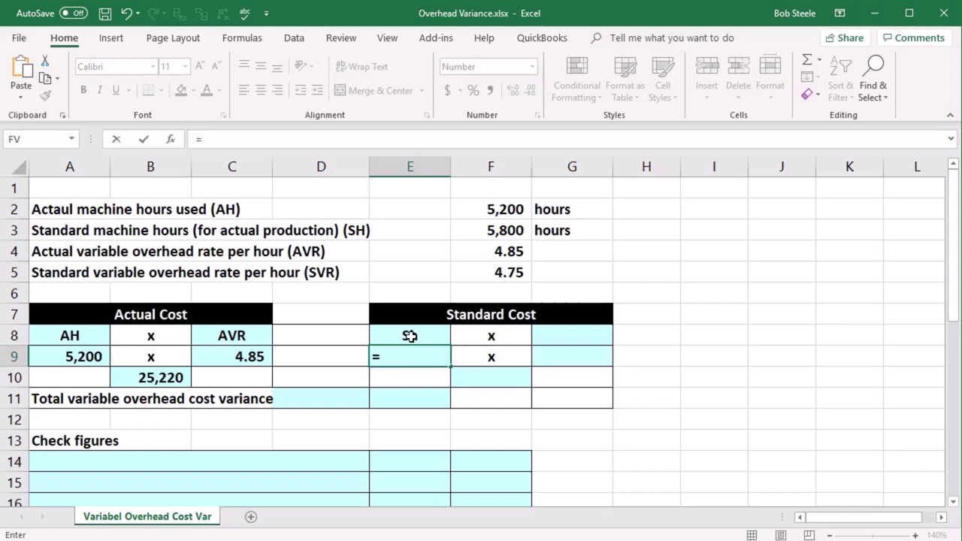
click(496, 239)
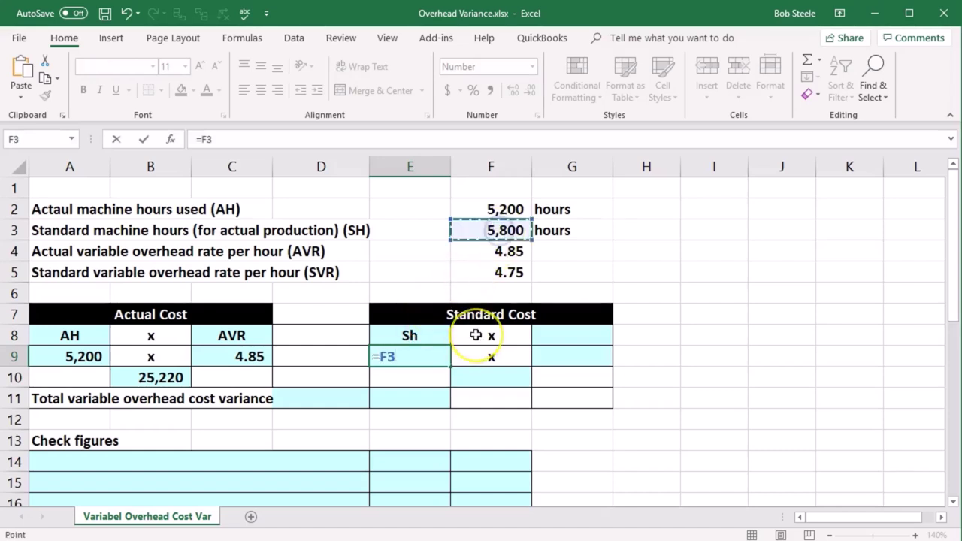
key(Return)
- Enter the label SVR in G8 and link G9 to the standard variable overhead rate with =F5
key(Right)
key(Right)
key(Up)
key(Up)
text(SVR)
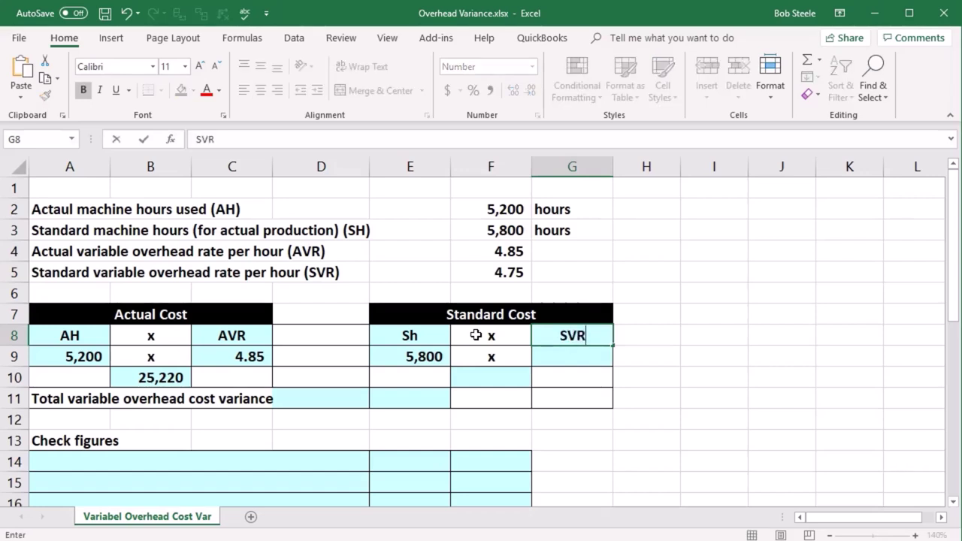
key(Return)
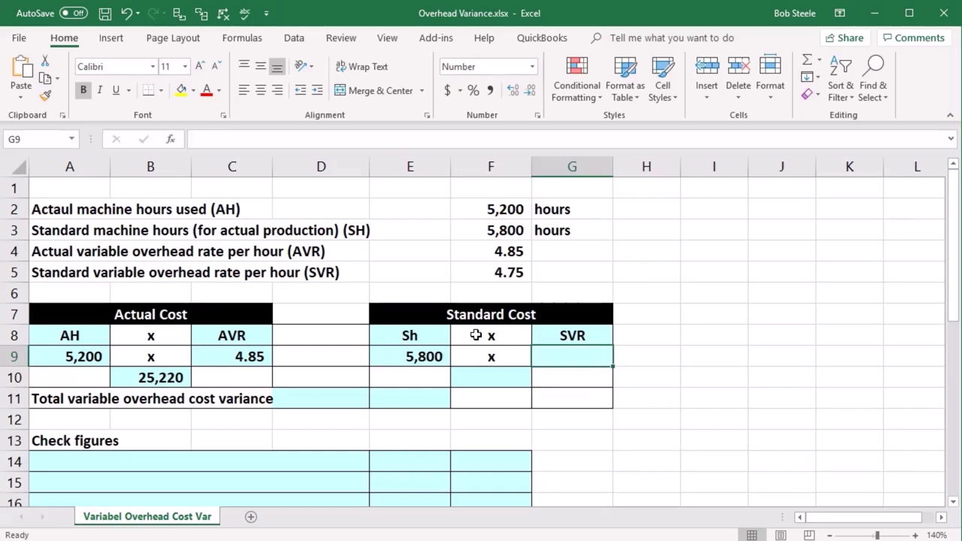
key(Right)
key(Left)
text(=)
click(505, 272)
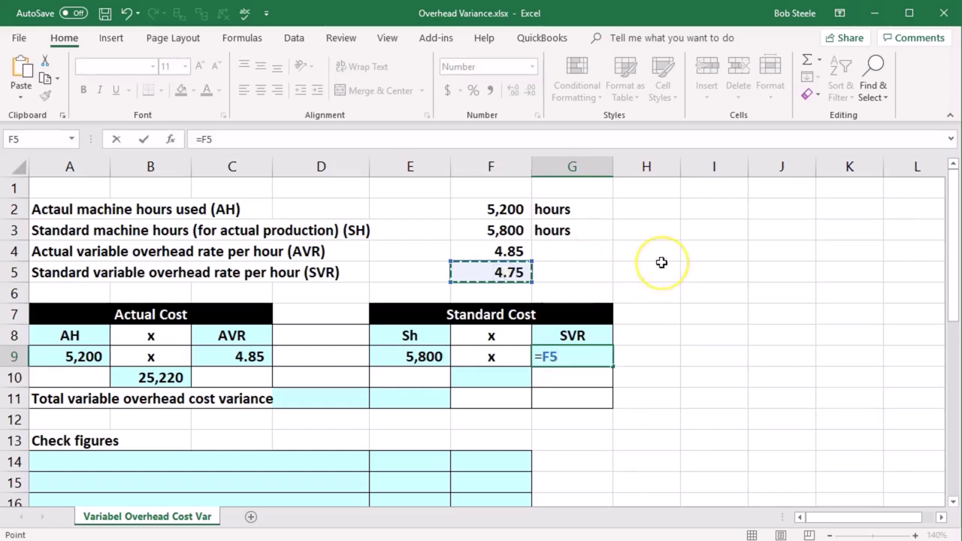
key(Return)
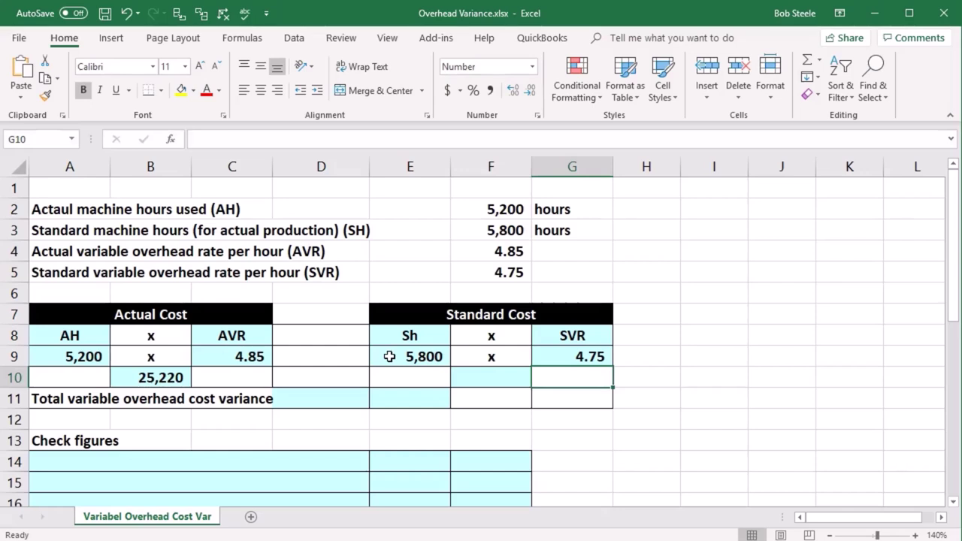
- Calculate the standard cost in F10 by multiplying hours by rate with =E9*G9
key(Left)
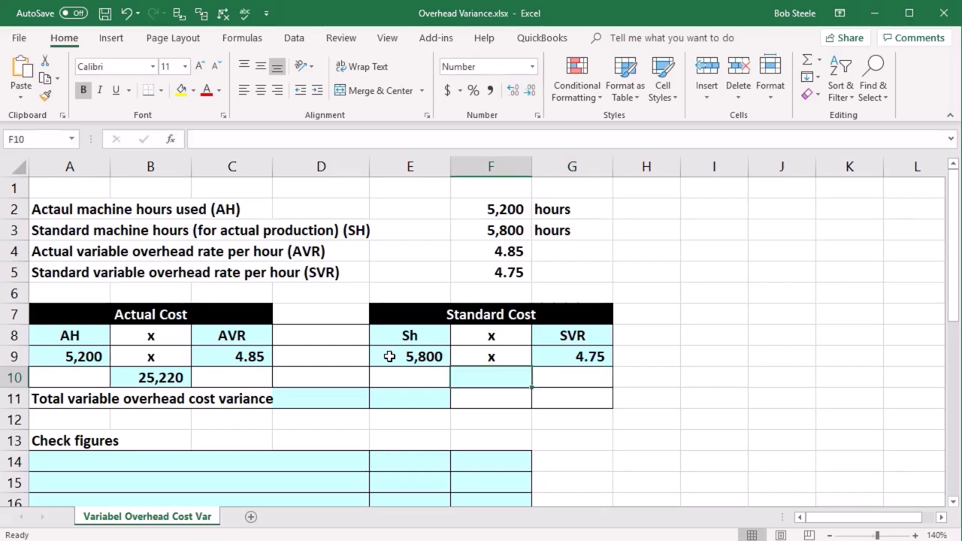
text(=)
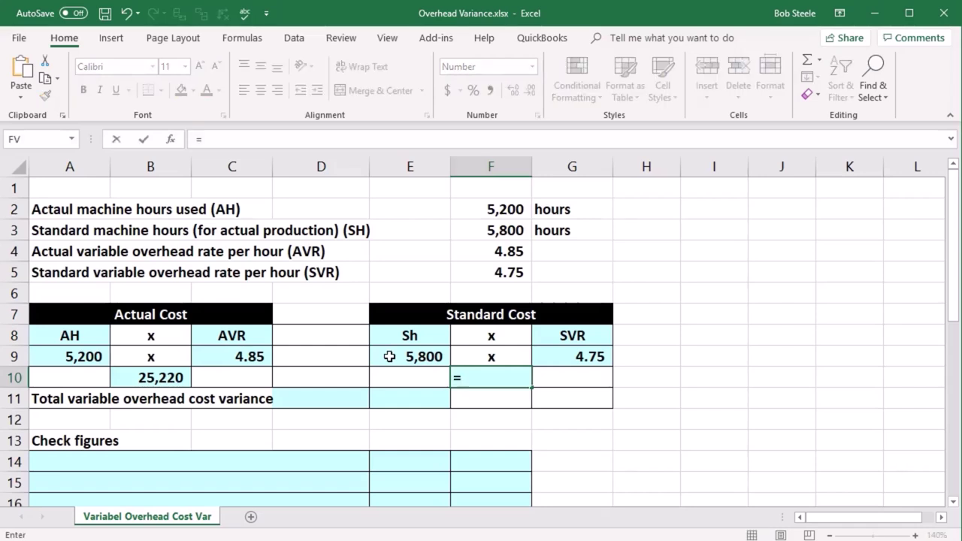
click(390, 356)
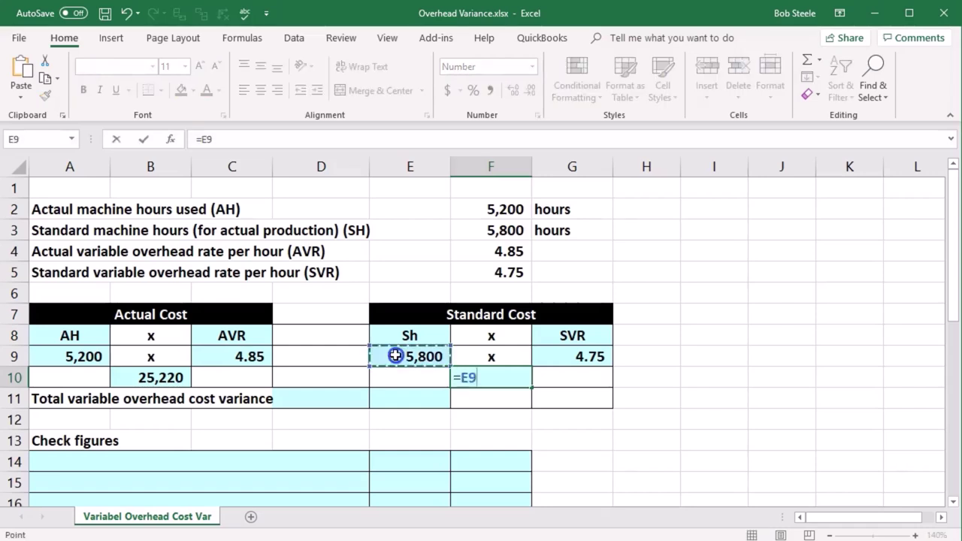
text(*)
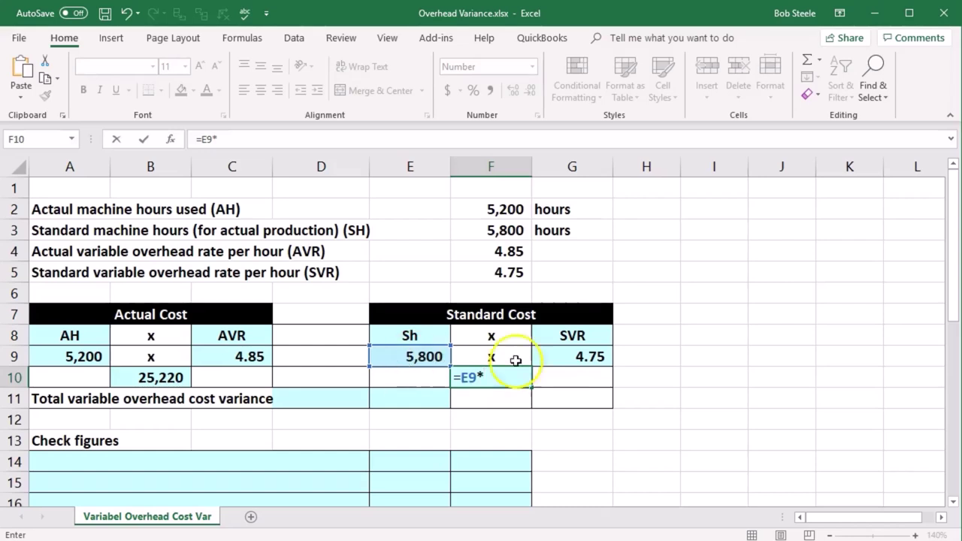
click(576, 352)
key(Return)
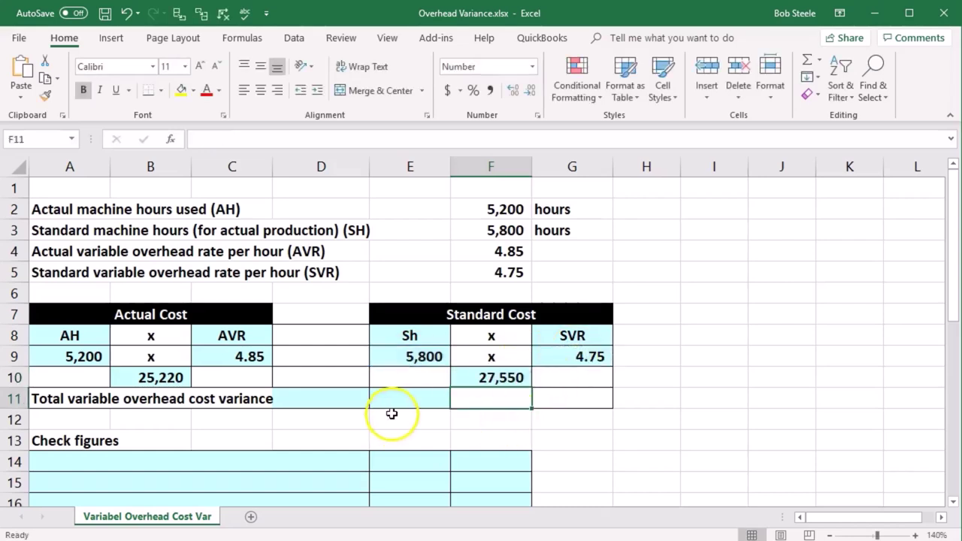
- Calculate the total variable overhead cost variance in D11 as standard cost minus actual cost with =F10-B10
click(338, 402)
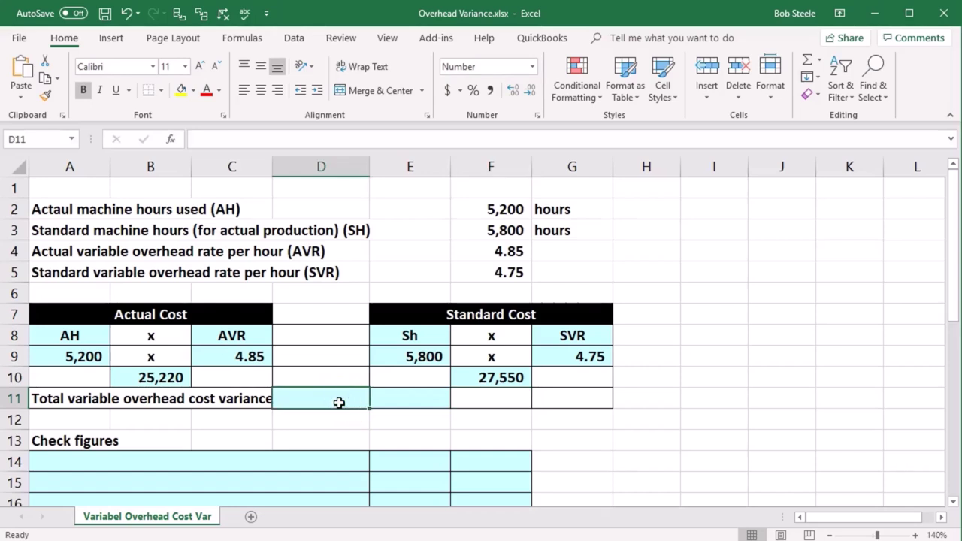
text(=)
click(502, 378)
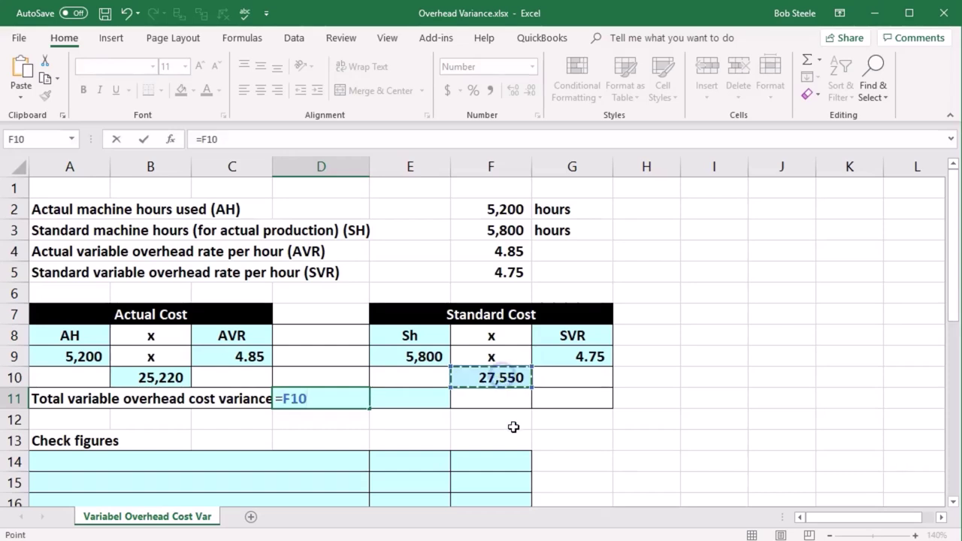
text(-)
click(165, 380)
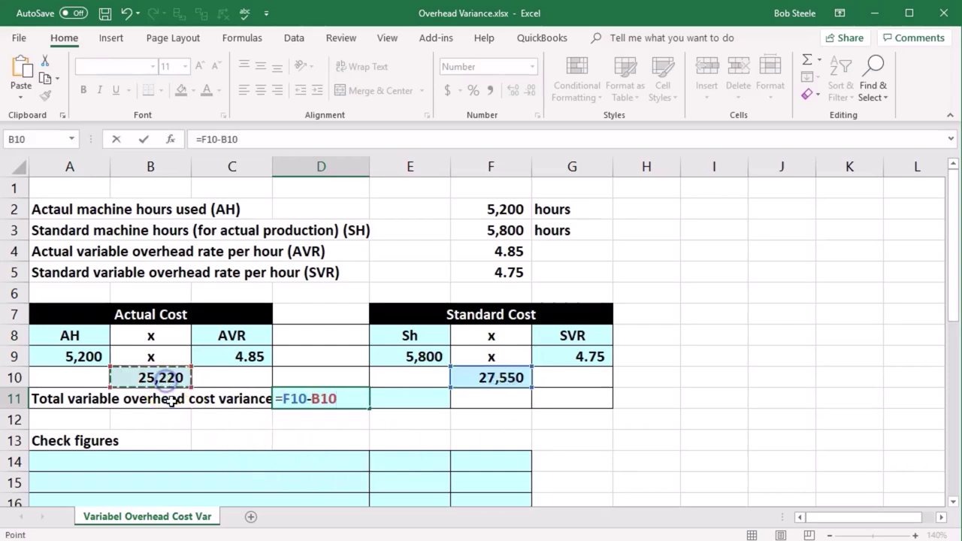
key(Return)
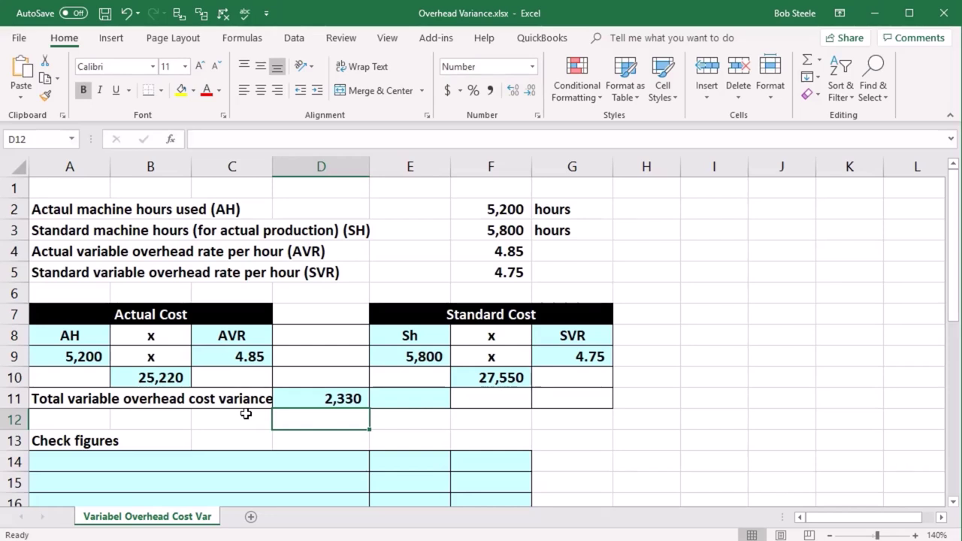
- Mark the total variable overhead cost variance as favorable by entering F in E11
key(Right)
key(Up)
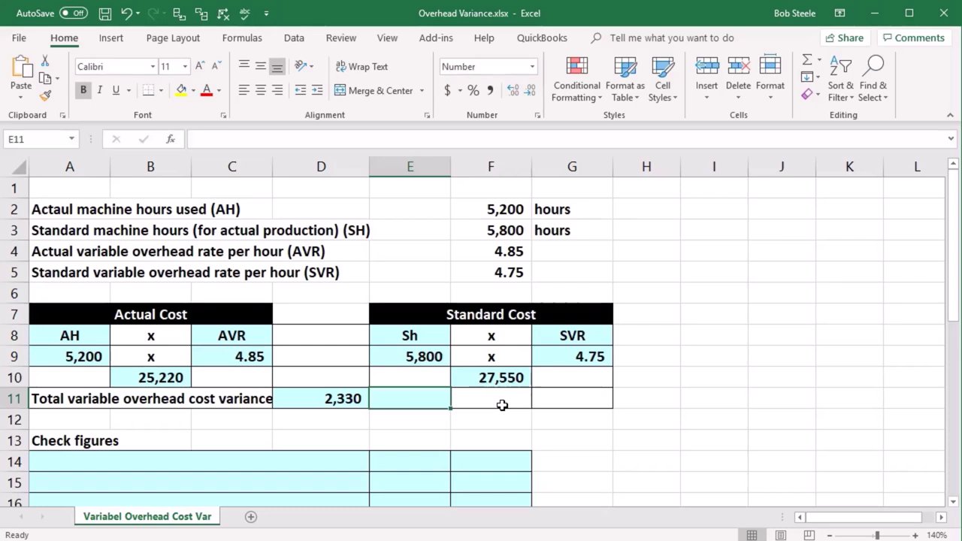
text(F)
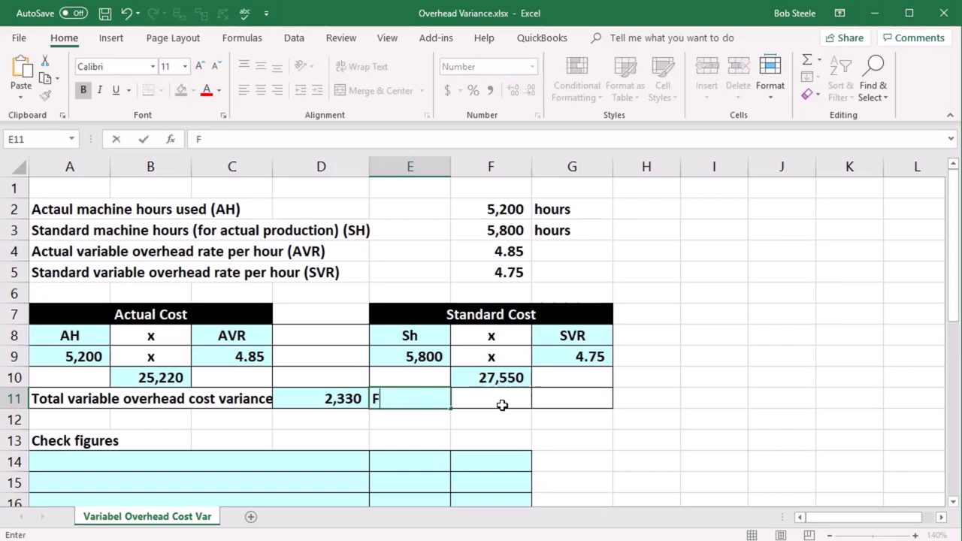
key(Return)
- Paste the heading "Acual overhead:" into A14 under Check figures
scroll(502, 404, down, 2)
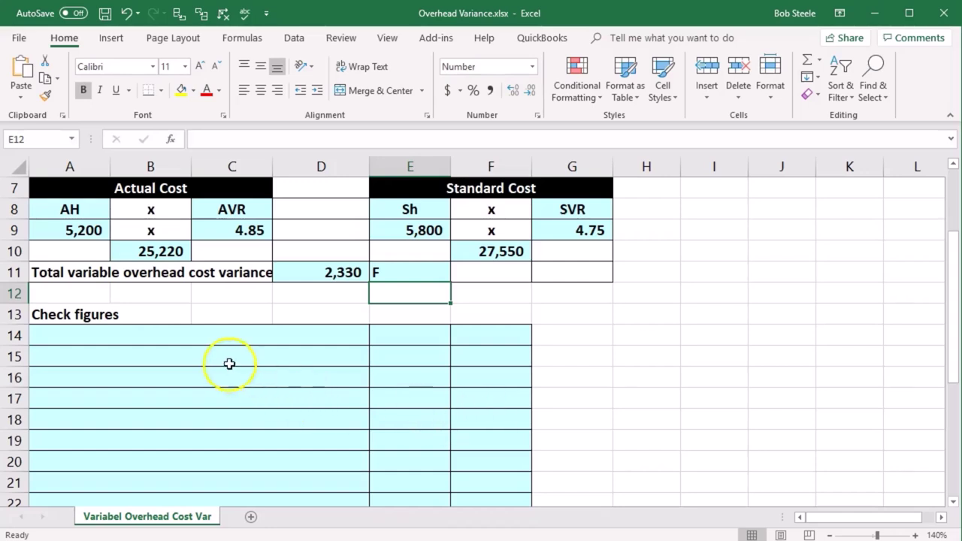
click(217, 343)
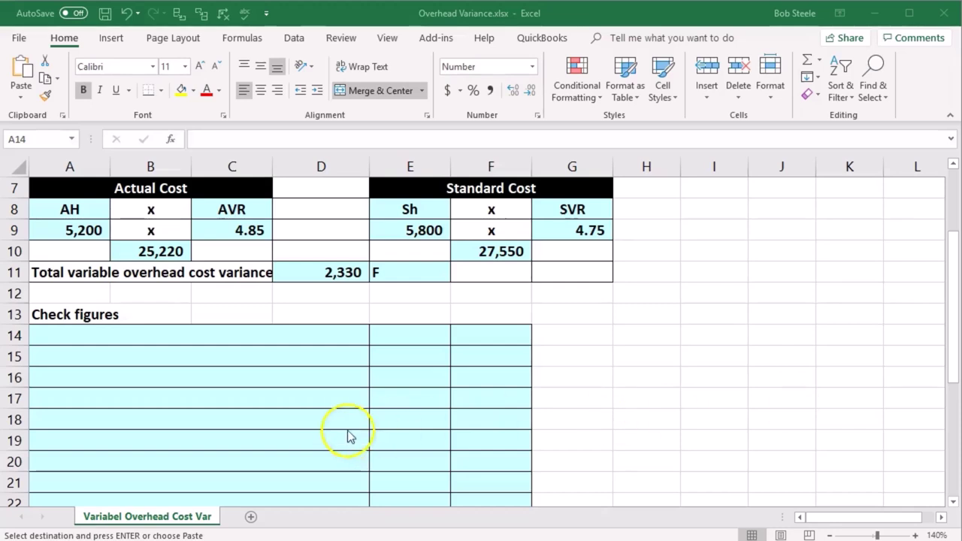
click(215, 344)
key(ctrl+v)
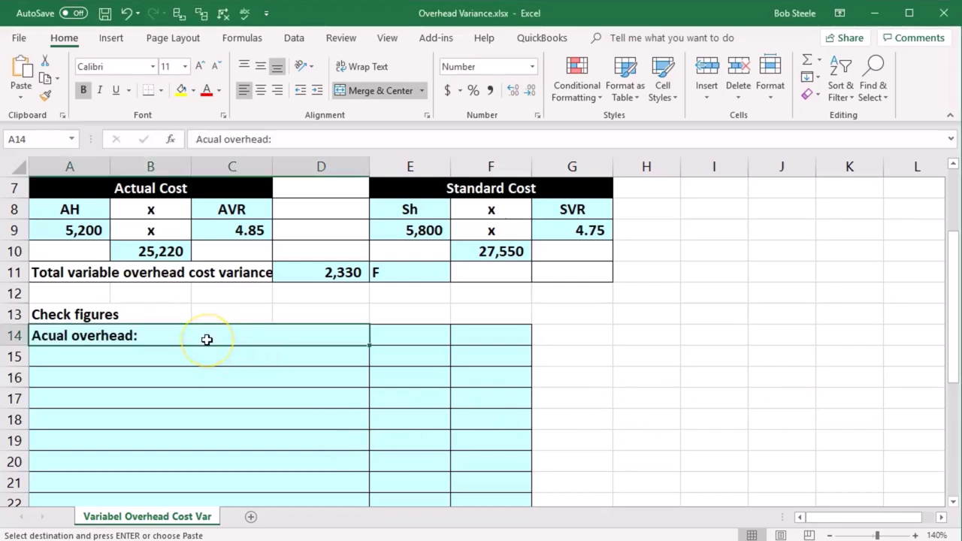
- Add the actual machine hours line in row 15, pasting the =A2 label into A15 and linking E15 to A9
click(247, 369)
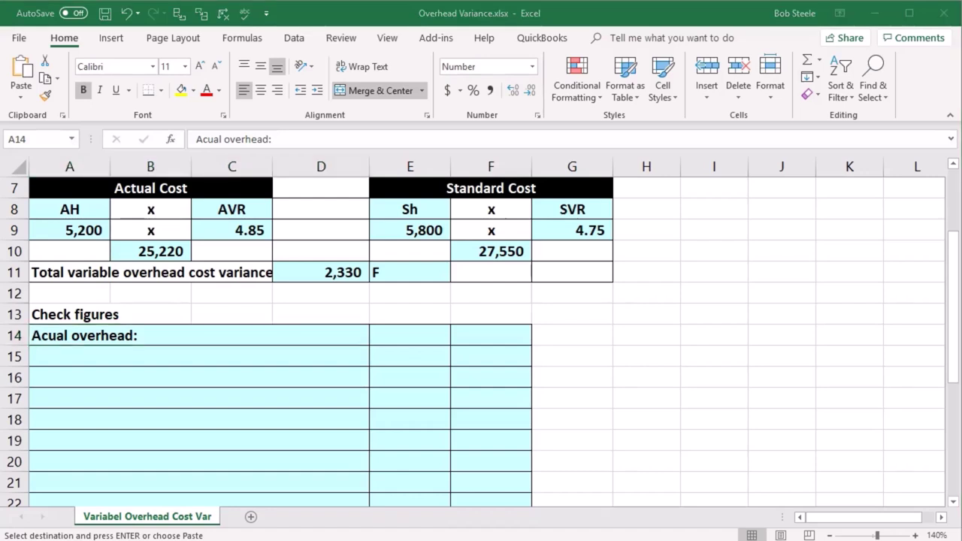
click(143, 347)
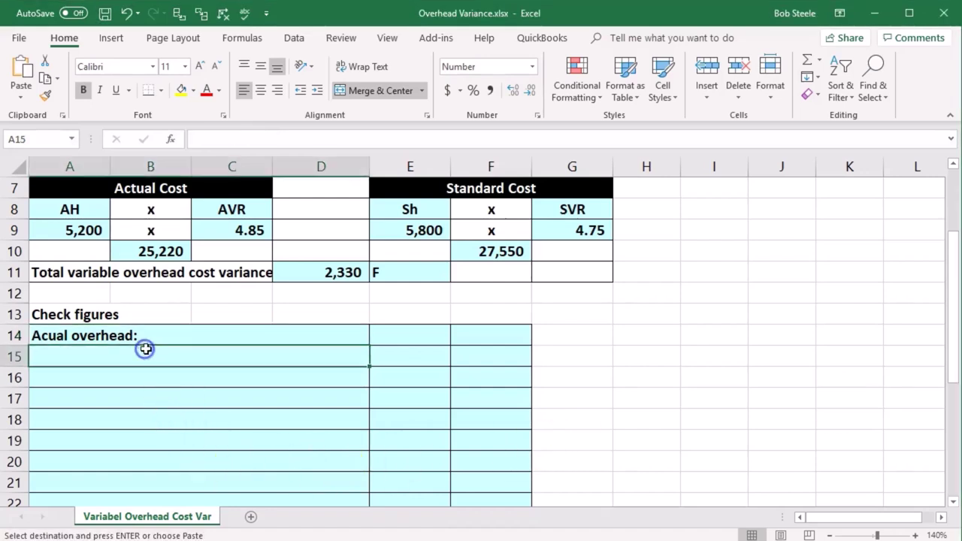
key(ctrl+v)
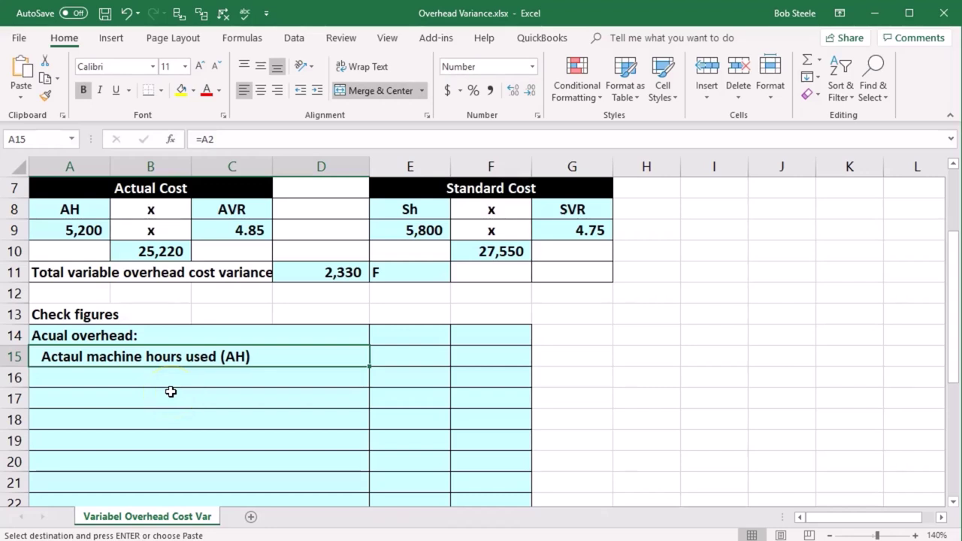
key(Tab)
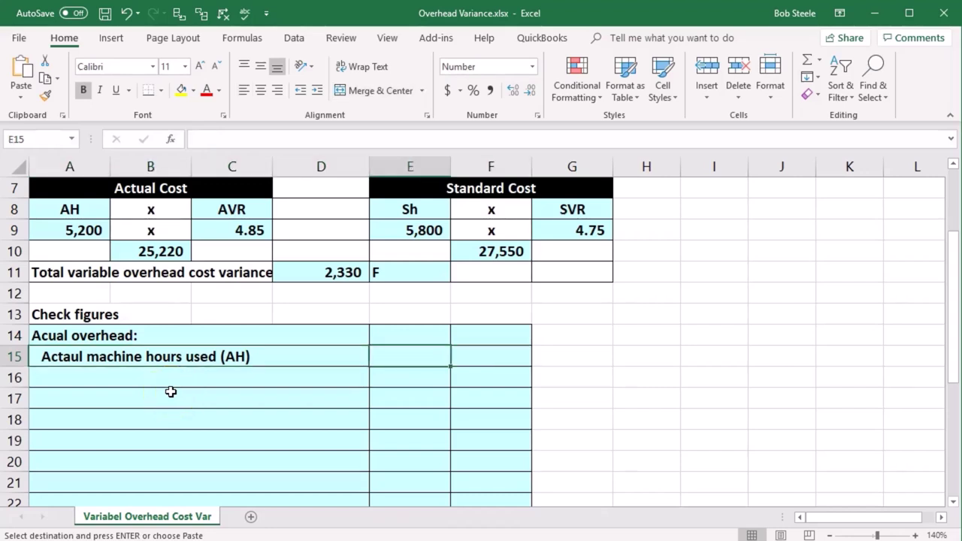
text(=)
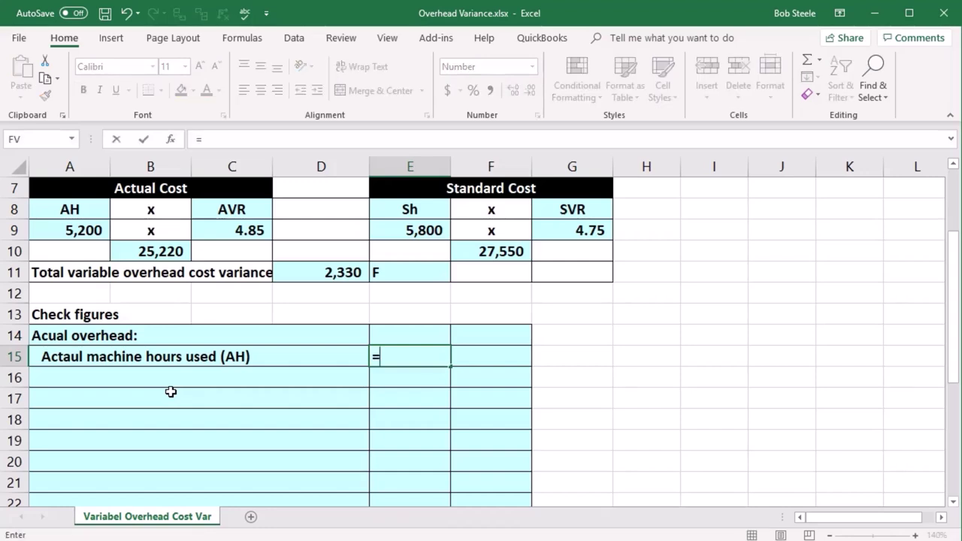
click(80, 231)
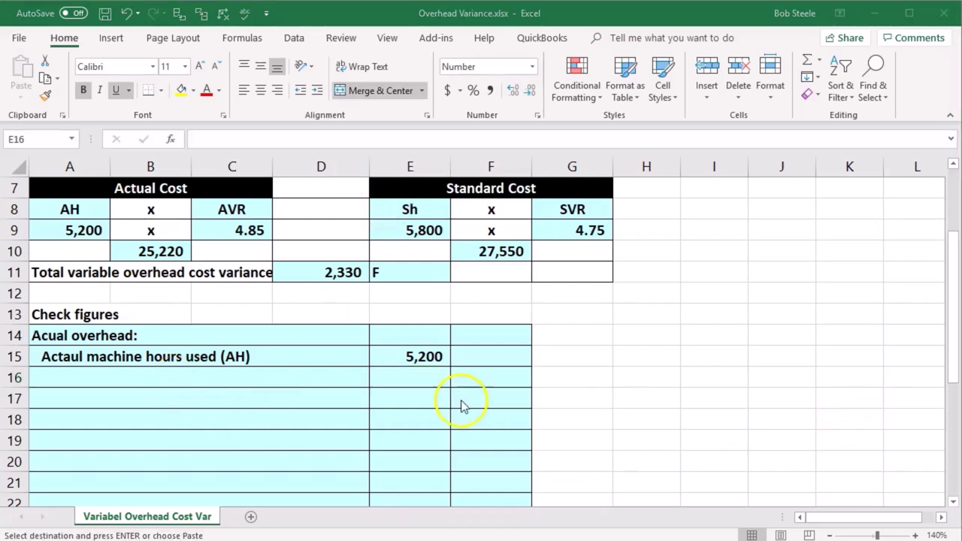
- Add the actual variable overhead rate line in row 16, with the label =A4 in A16 and =C9 in E16
click(189, 378)
text(Actual variable overhead rate per hour (AVR))
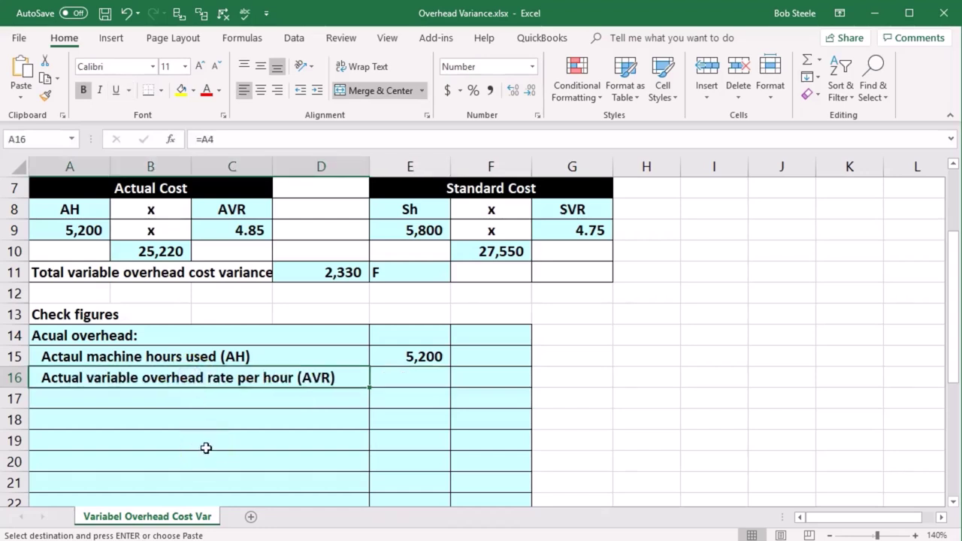
key(Right)
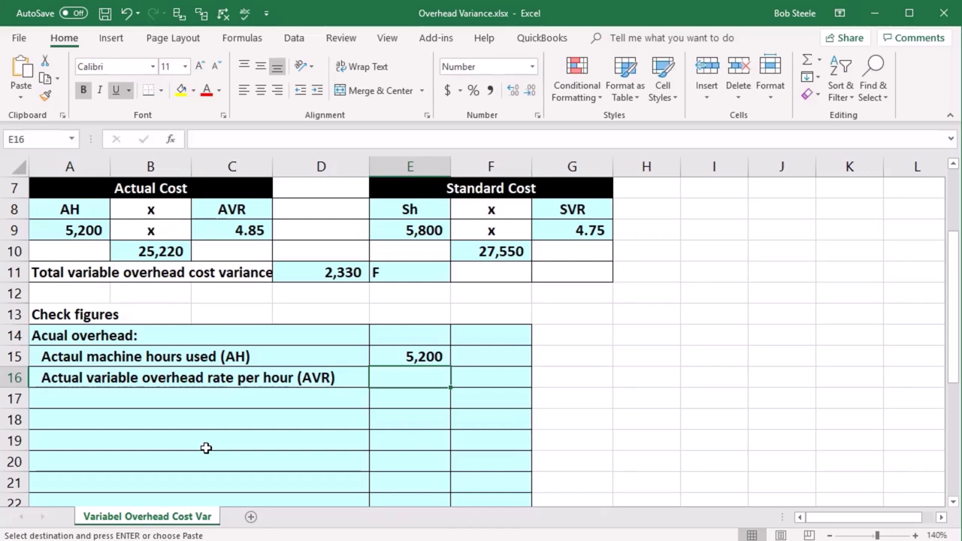
text(=)
click(234, 230)
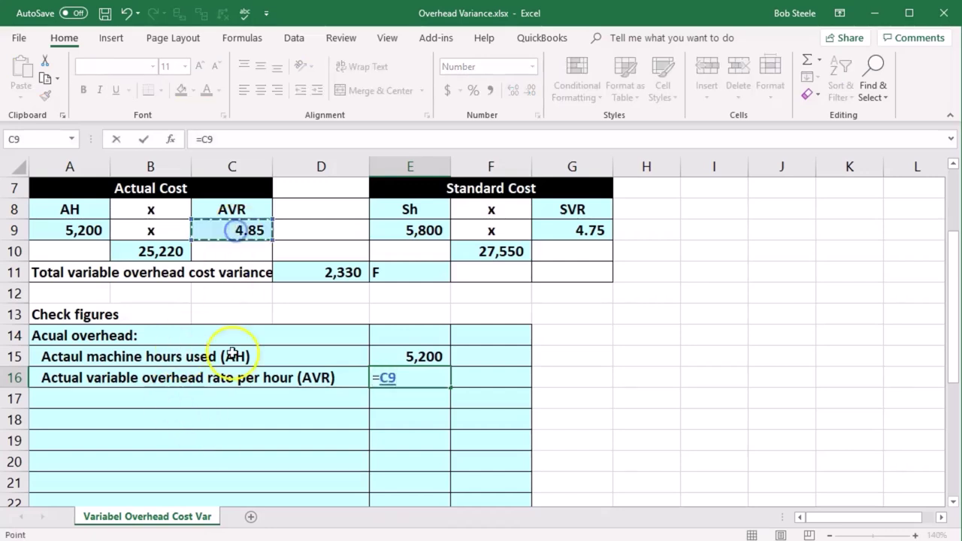
key(Return)
- Calculate actual overhead in F17 by multiplying actual hours by the actual rate with =E15*E16
key(Right)
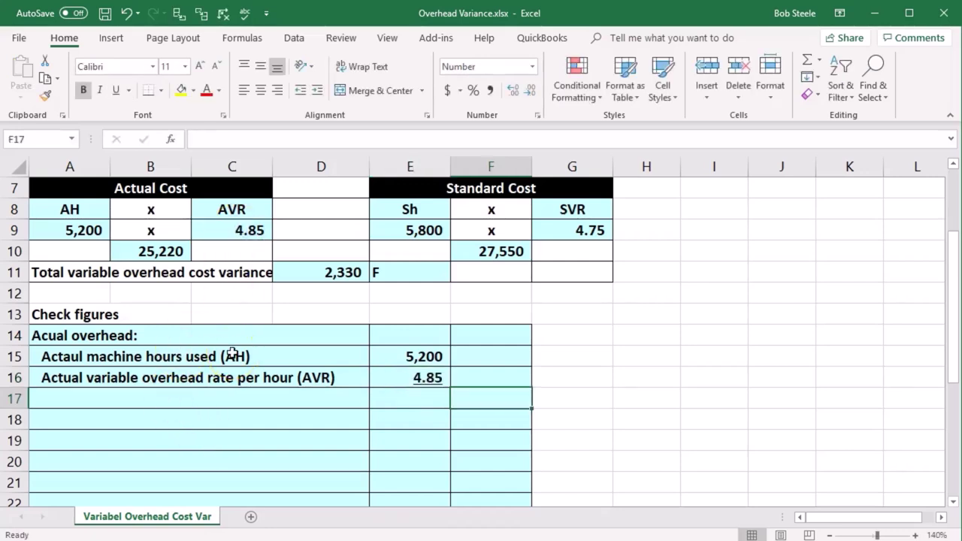
text(=)
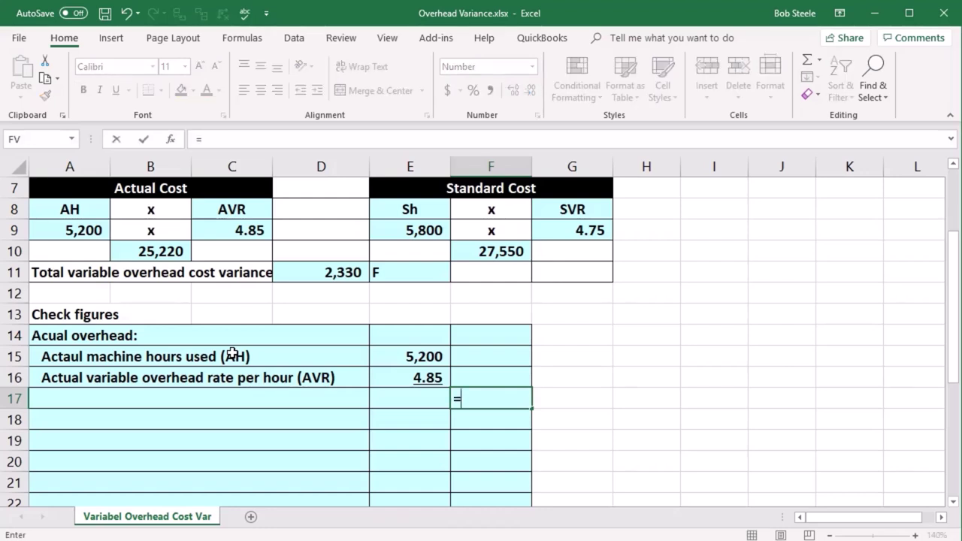
click(427, 356)
text(*)
click(426, 376)
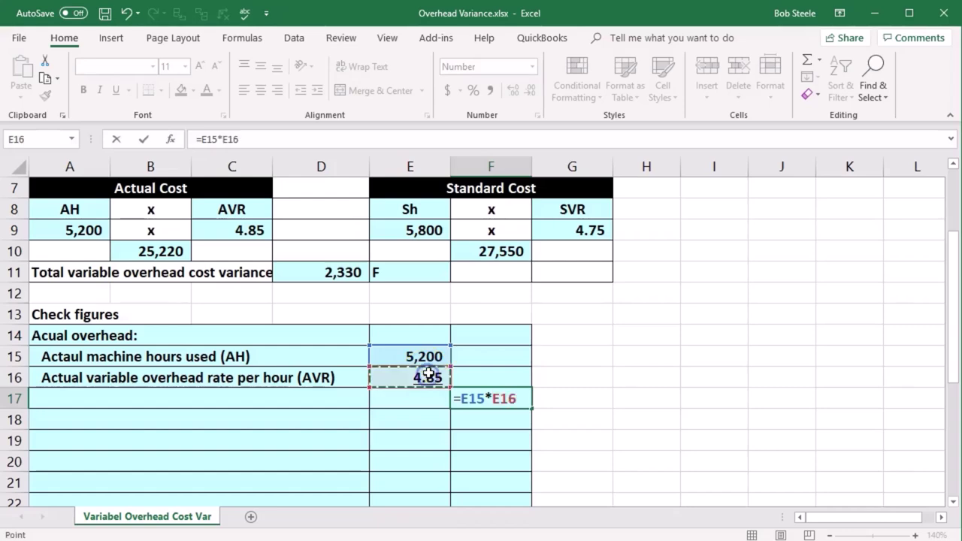
key(Return)
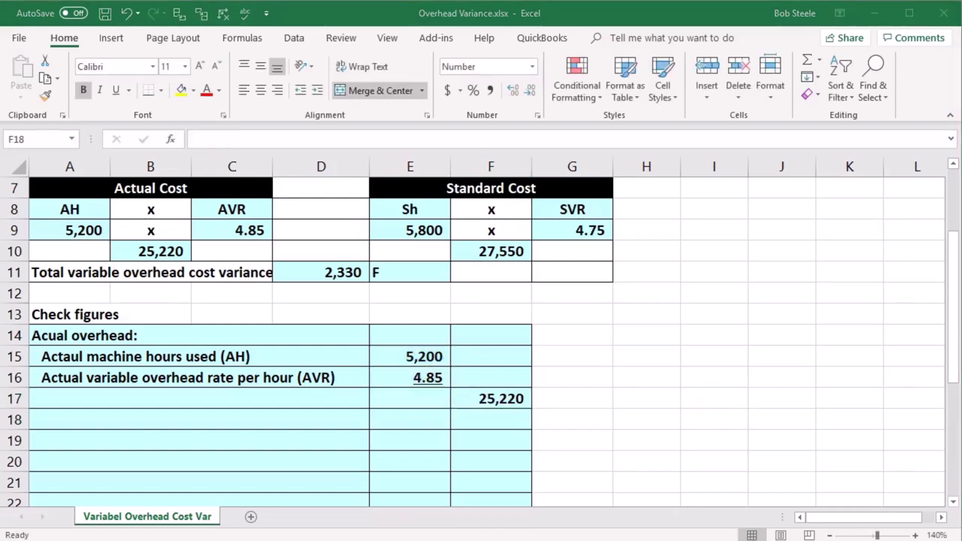
- Paste the label "Total actual overhead" into A17 and check the matching actual cost formula in B10
key(ctrl+c)
right_click(218, 399)
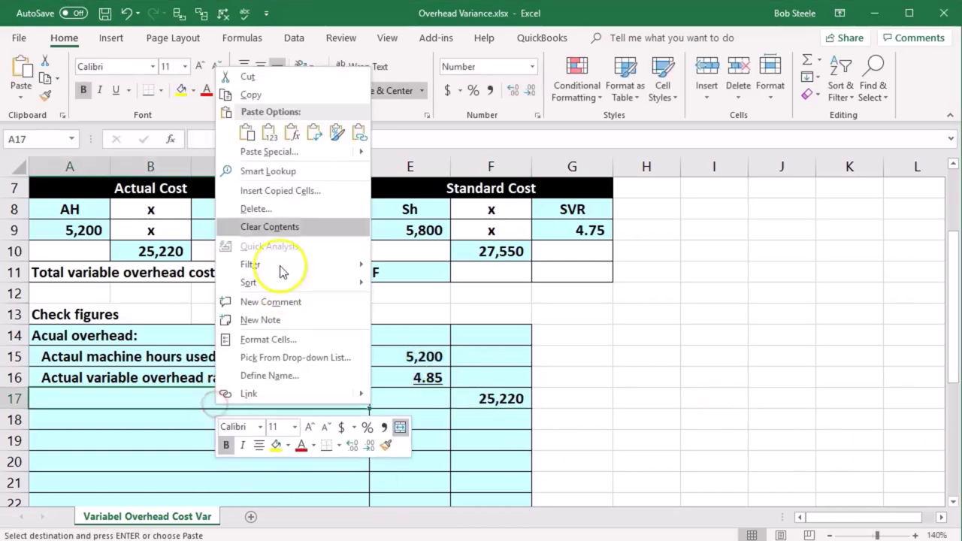
click(257, 136)
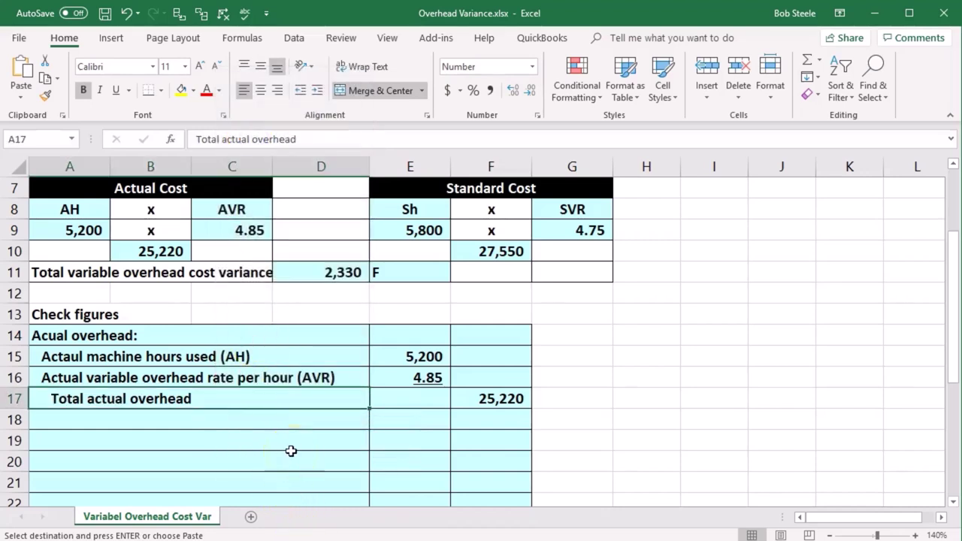
click(151, 250)
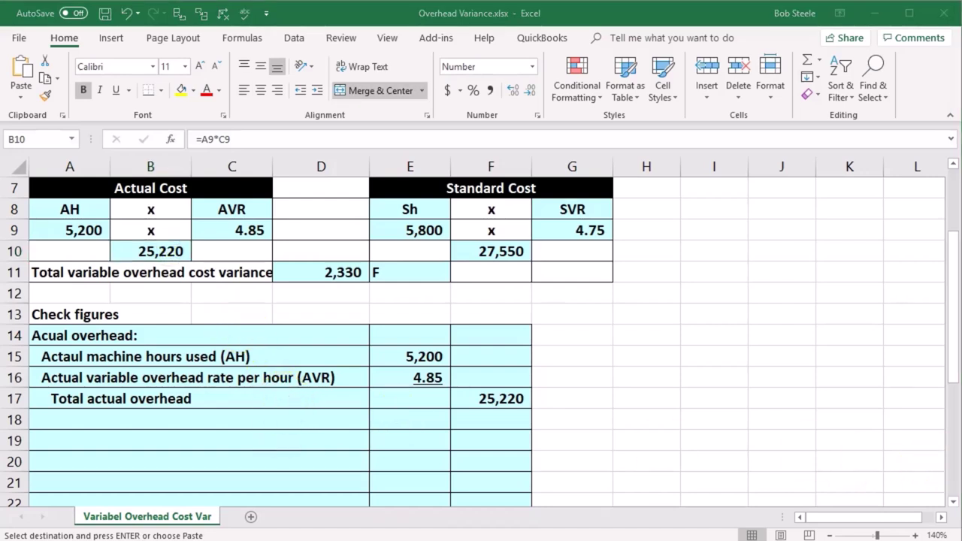
- Paste the heading "Applied overhead:" into A18
click(196, 423)
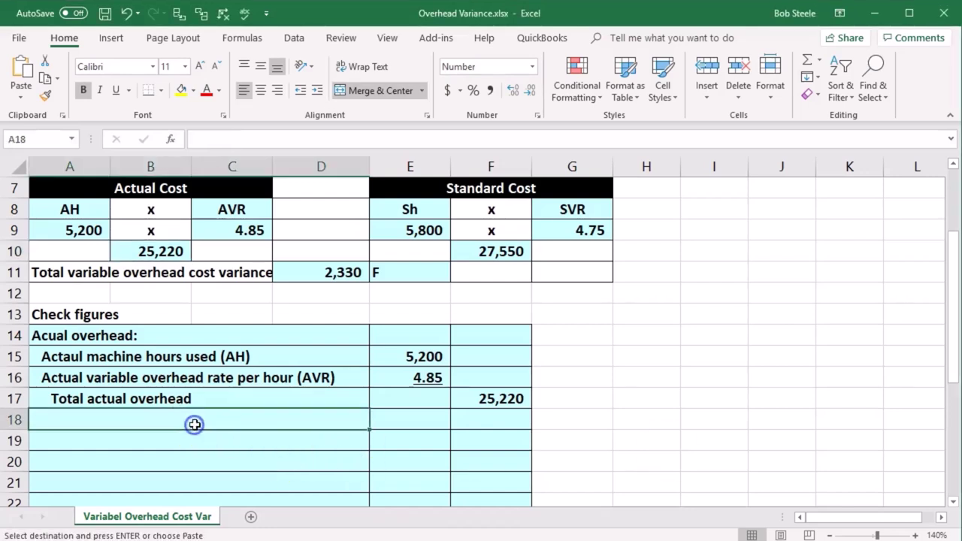
key(ctrl+v)
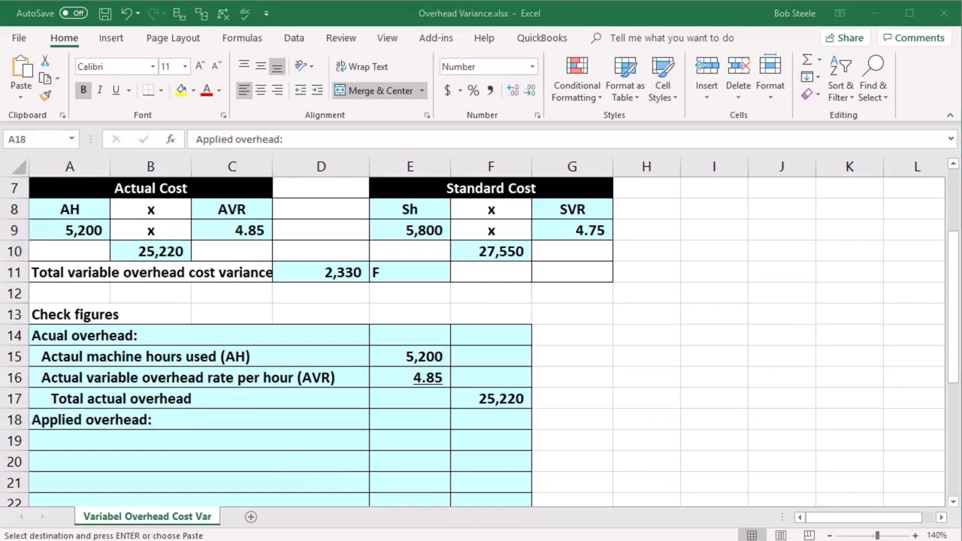
click(224, 418)
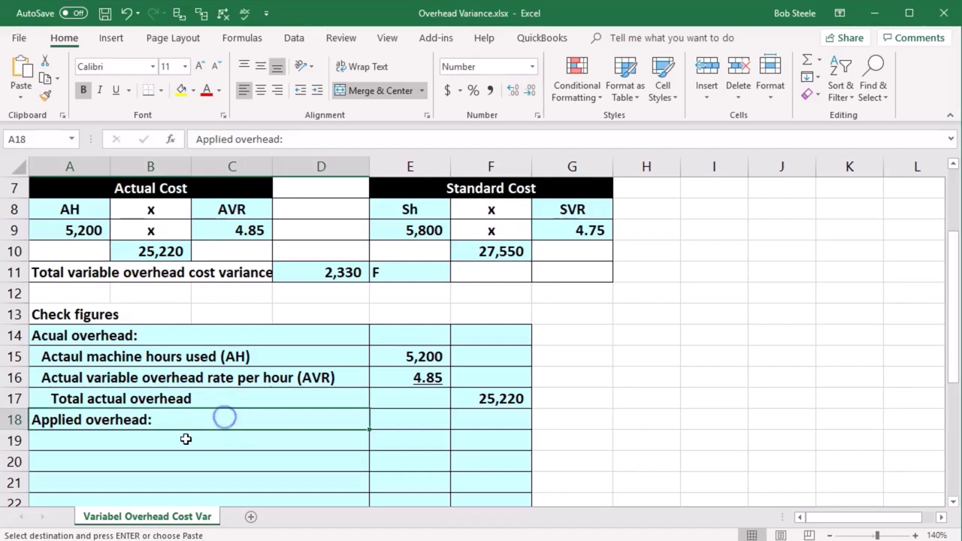
- Add the standard machine hours line in row 19, with the label =A3 in A19 and =E9 in E19
click(189, 439)
key(ctrl+v)
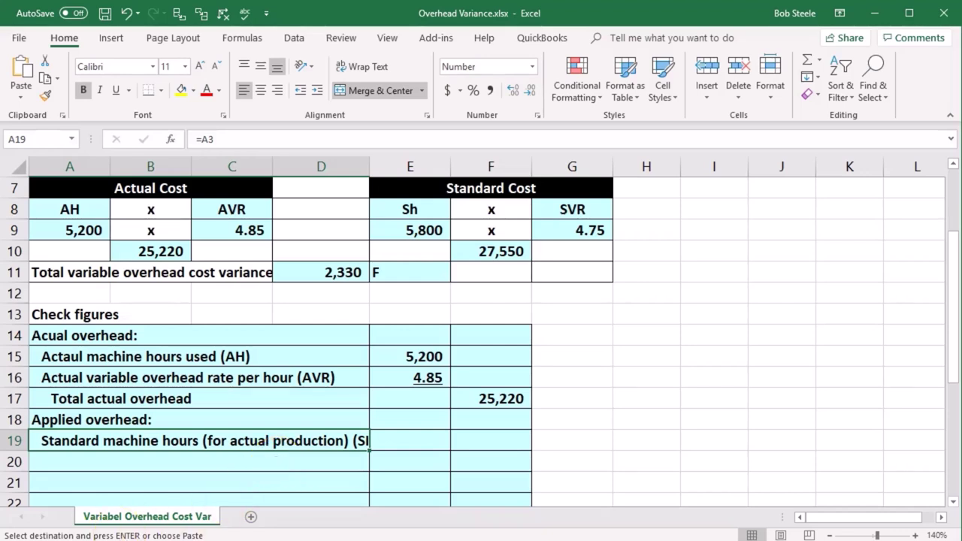
click(398, 442)
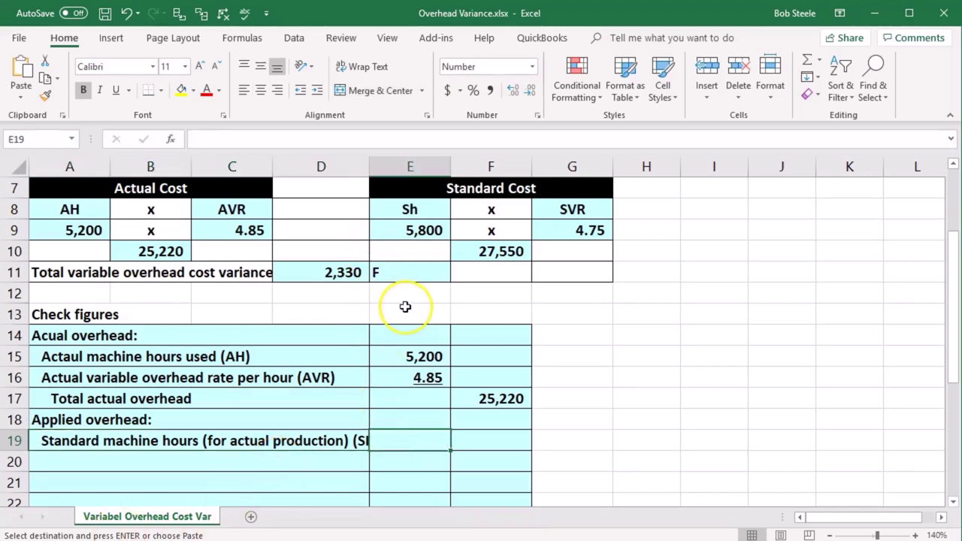
text(=)
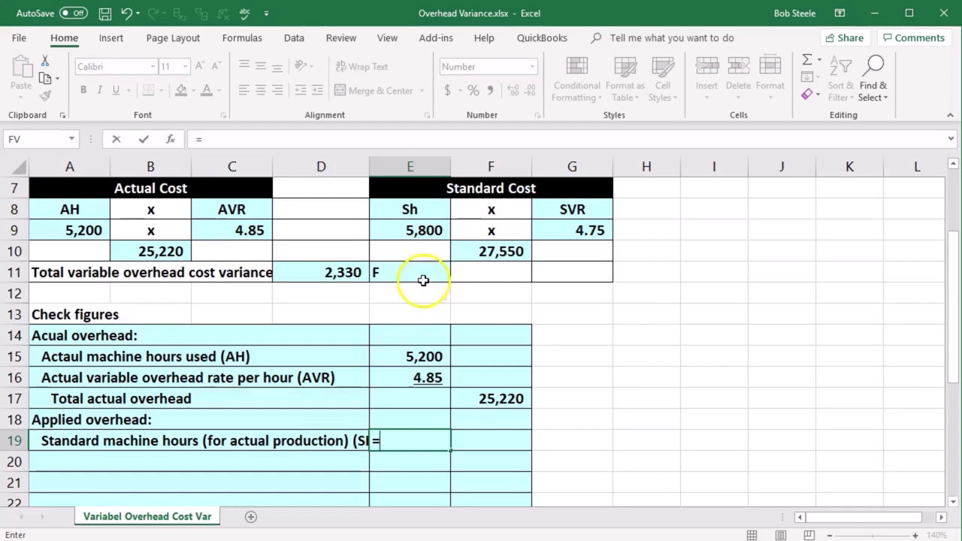
click(418, 231)
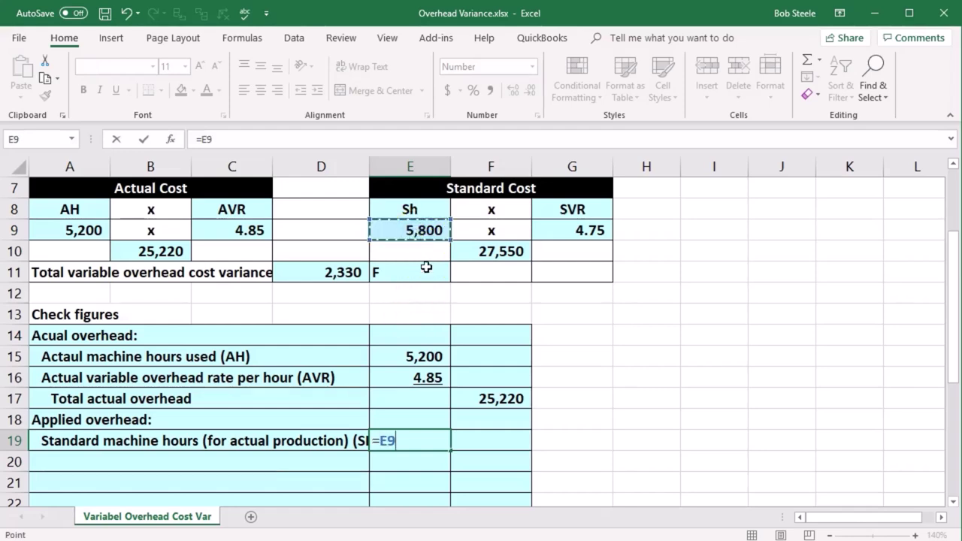
key(Return)
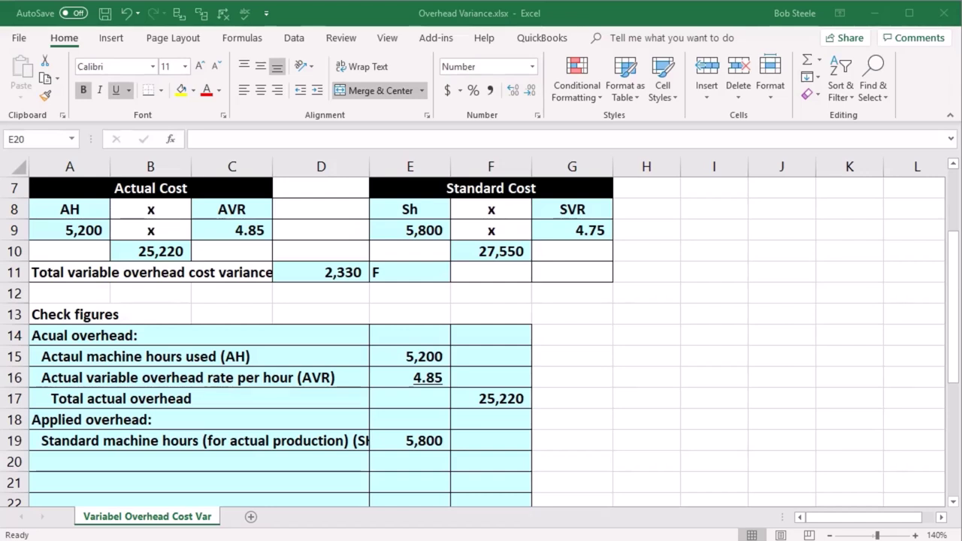
- Add the standard variable overhead rate line in row 20, with the label =A5 in A20 and =G9 in E20
click(150, 461)
key(ctrl+v)
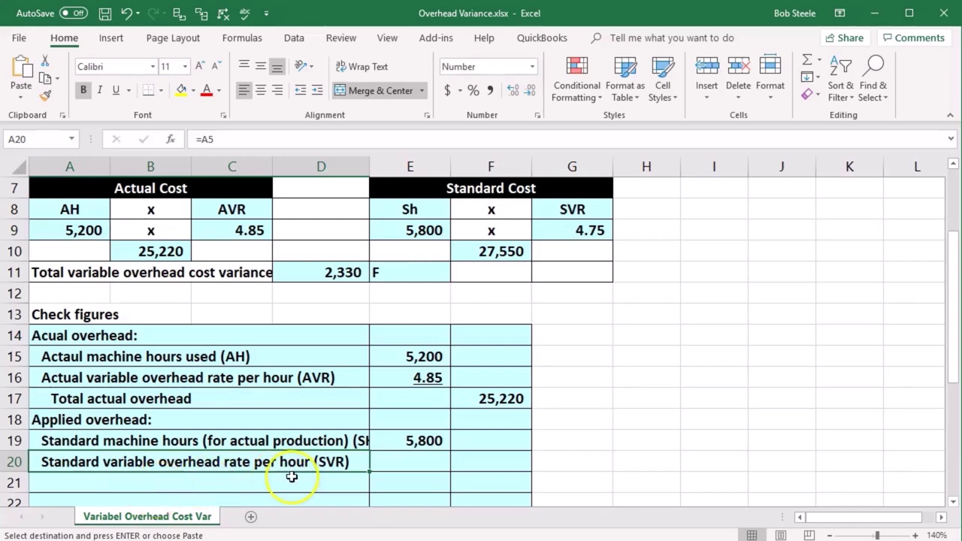
click(398, 461)
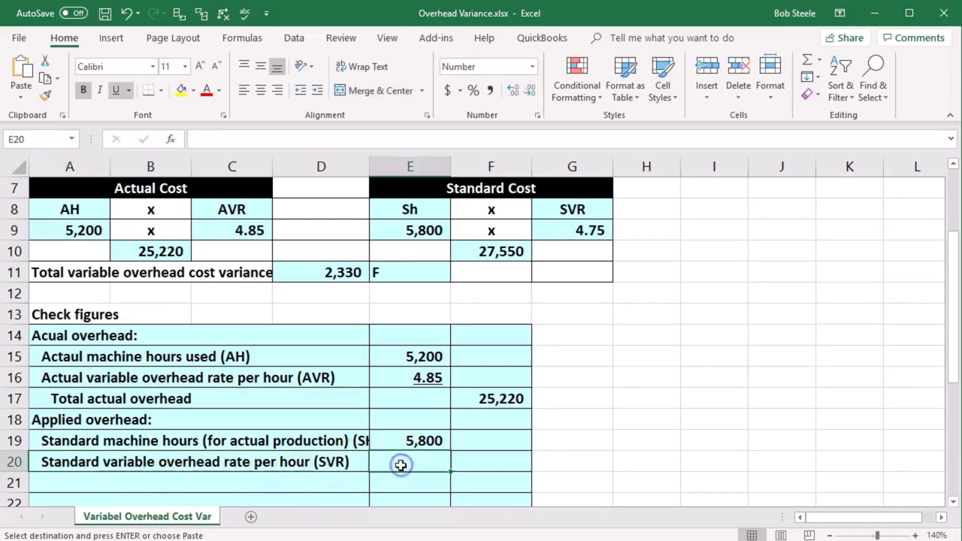
text(=)
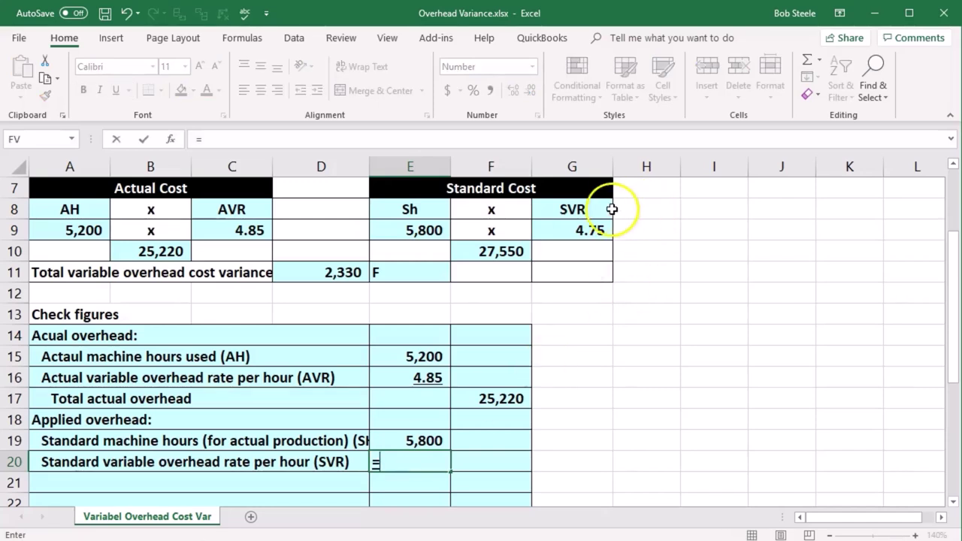
click(605, 209)
click(599, 233)
key(Return)
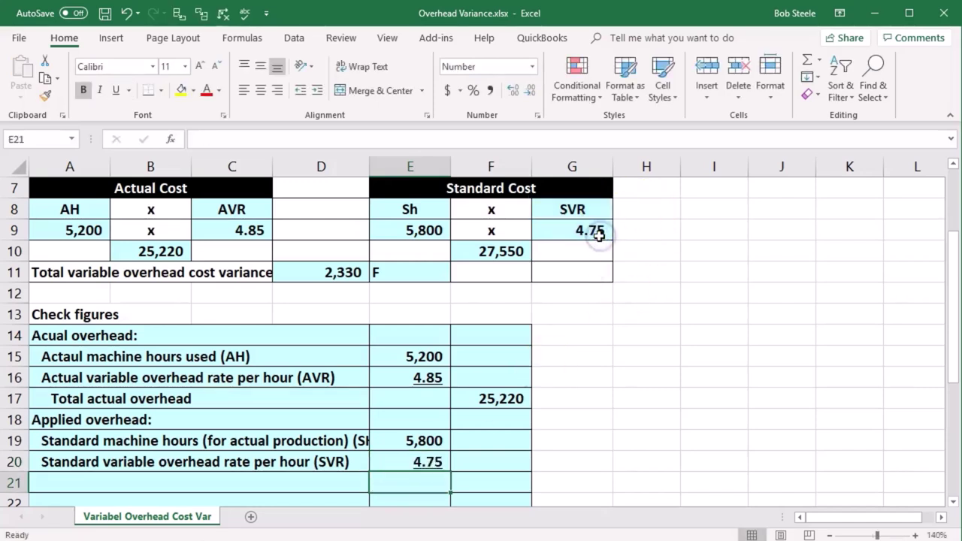
- Calculate total applied overhead in F21 with the formula =E19*E20
key(Right)
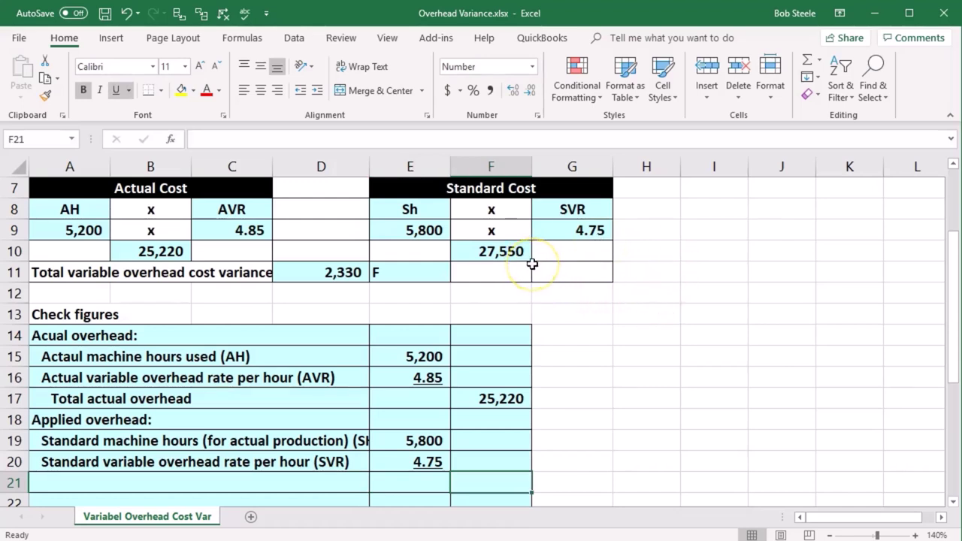
text(=)
click(435, 440)
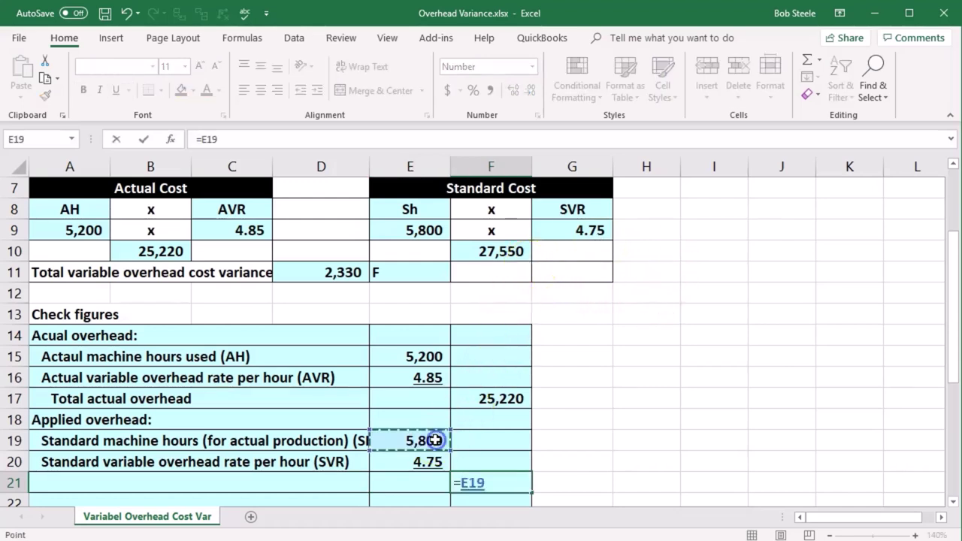
text(*)
click(425, 460)
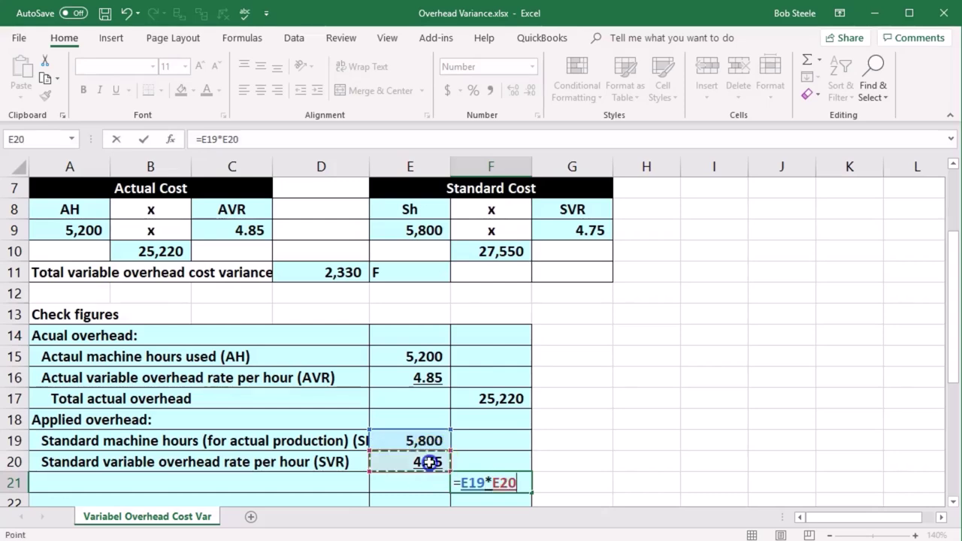
key(Return)
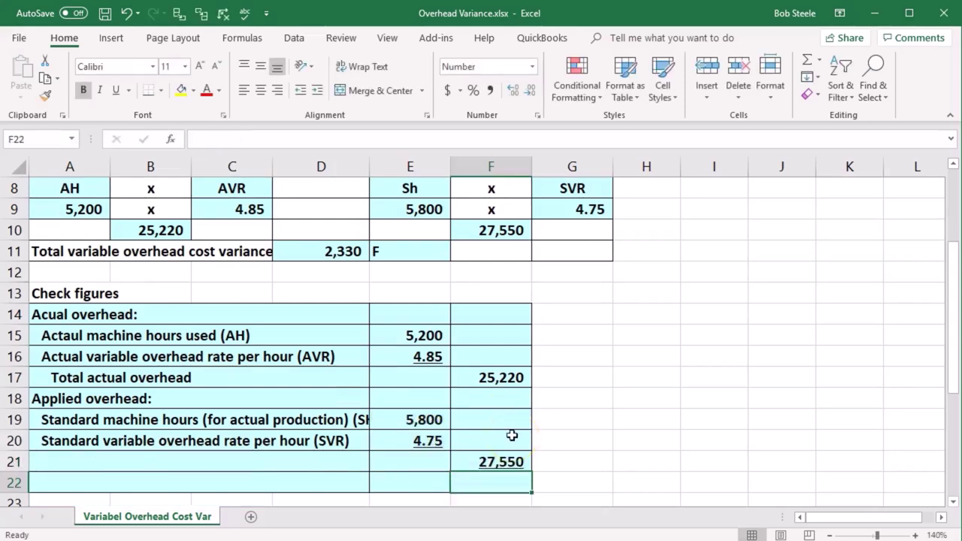
- Paste the label "Total applied overhead" into A21
click(493, 368)
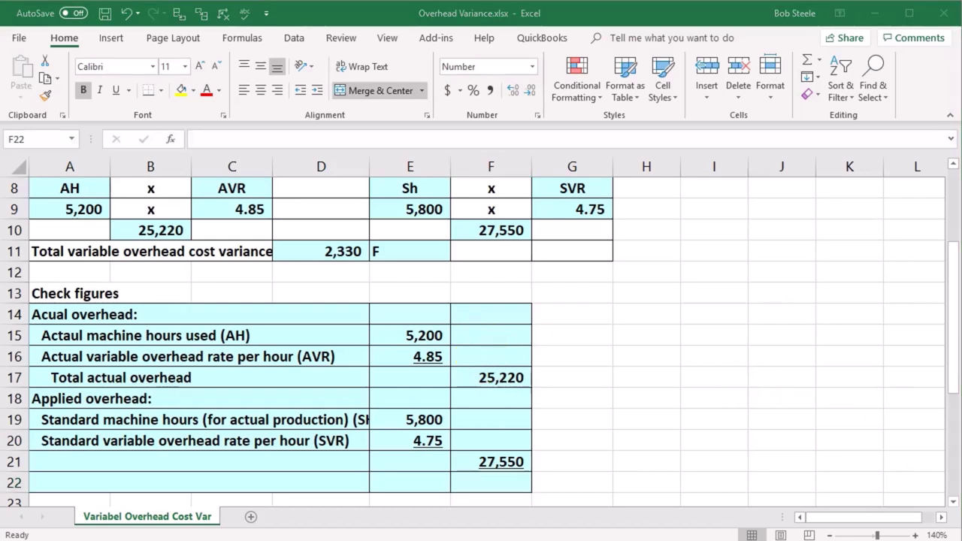
click(386, 468)
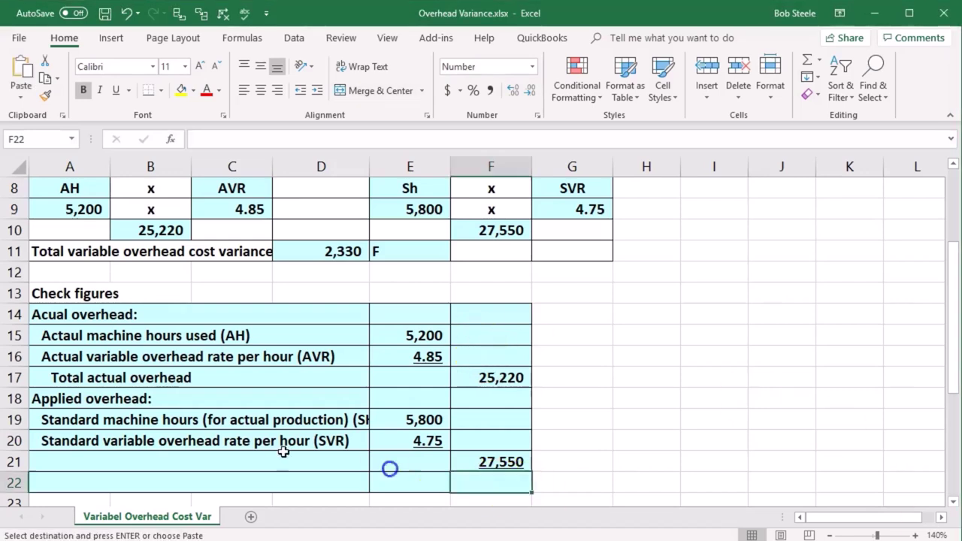
click(279, 454)
key(ctrl+v)
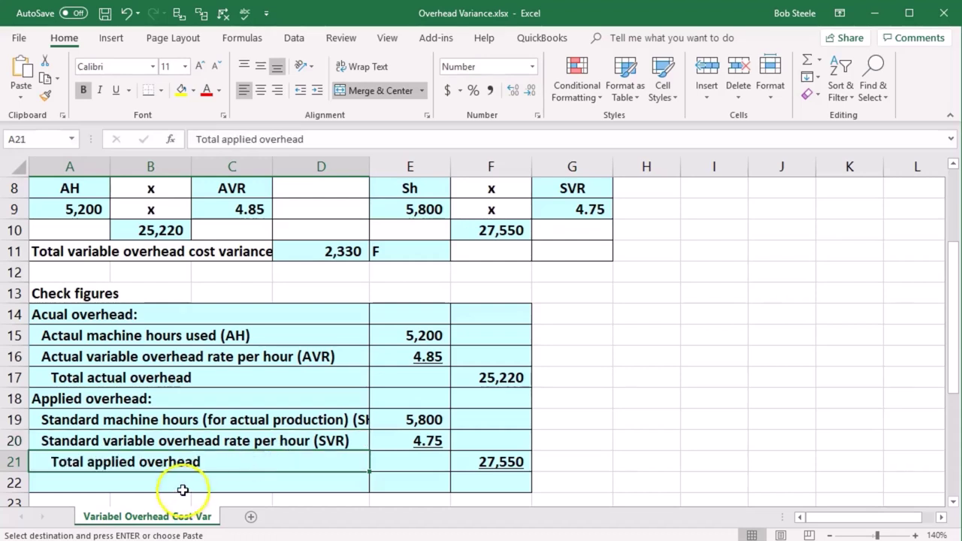
- Paste the label "Total overhead cost variance" into A22
click(246, 462)
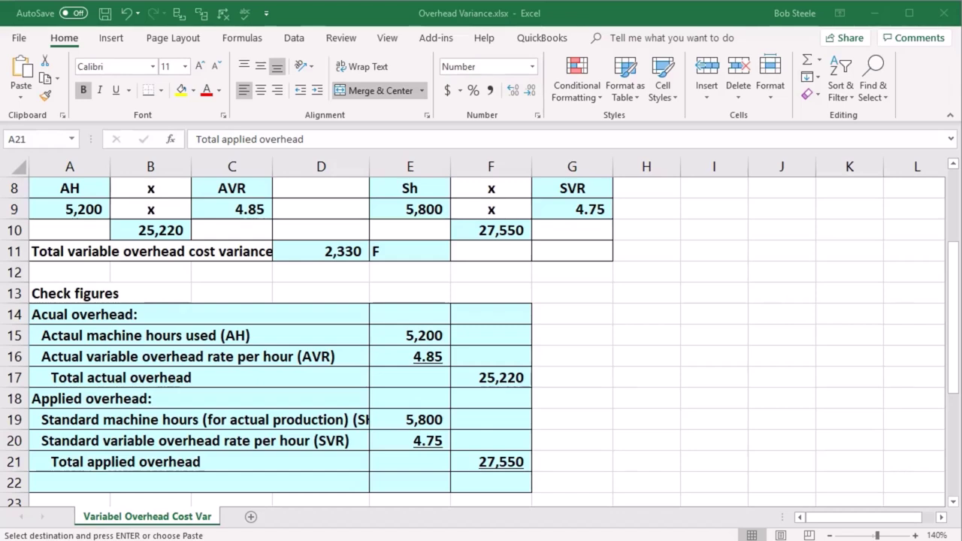
click(331, 468)
click(220, 485)
key(ctrl+v)
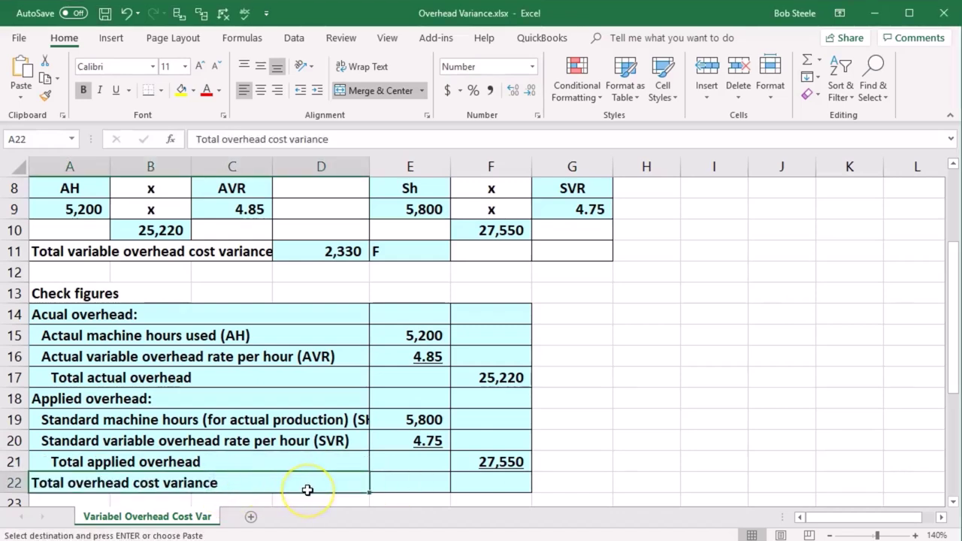
click(233, 494)
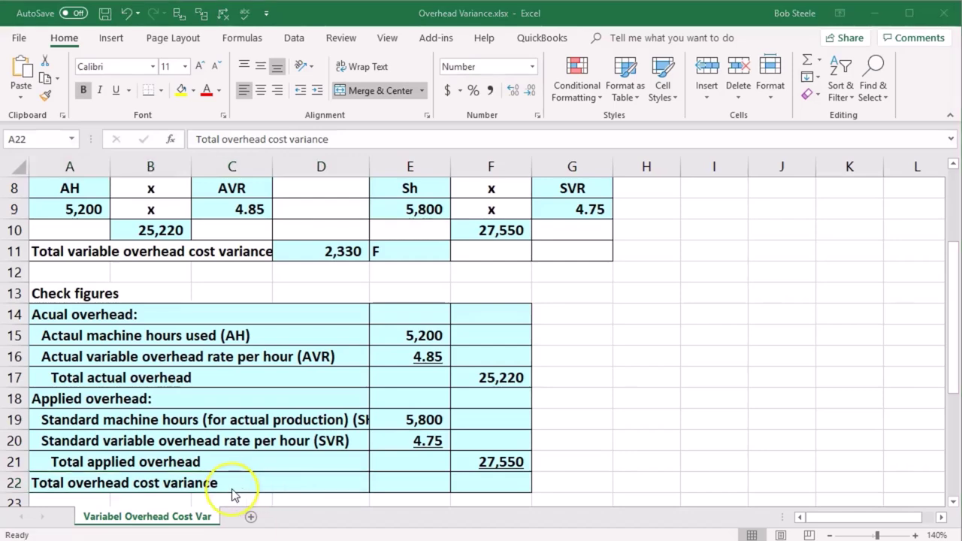
- Calculate the total overhead cost variance in F22 as applied minus actual overhead, with the formula =F21-F17
click(529, 476)
click(516, 478)
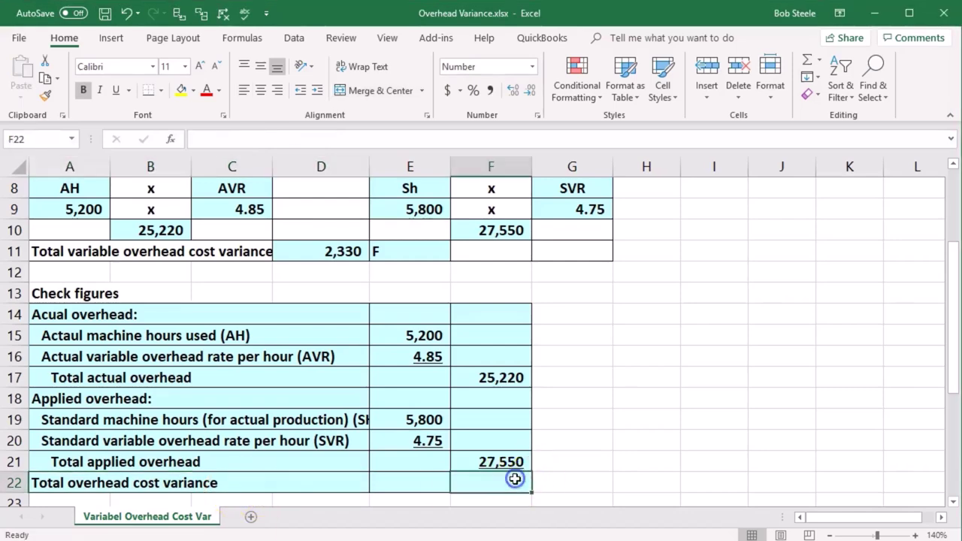
text(=)
click(508, 462)
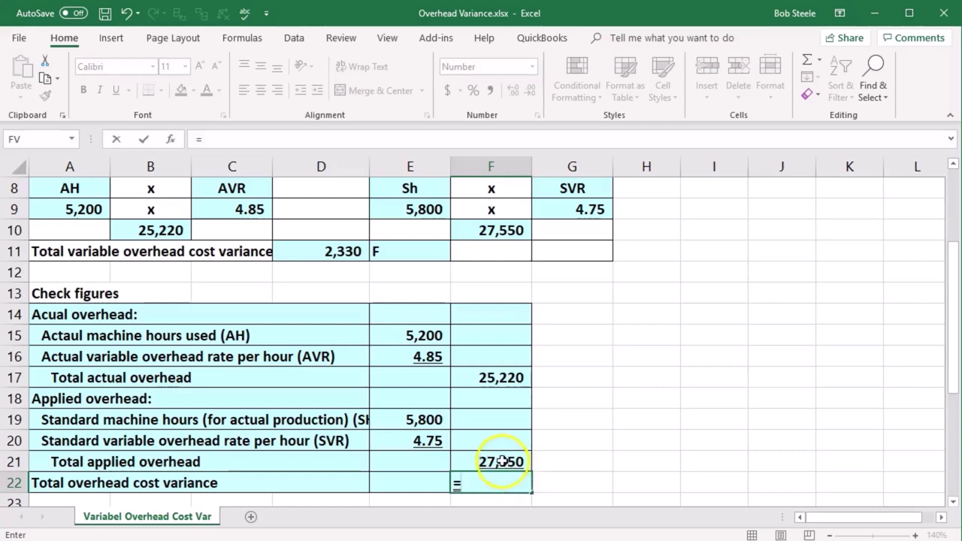
text(-)
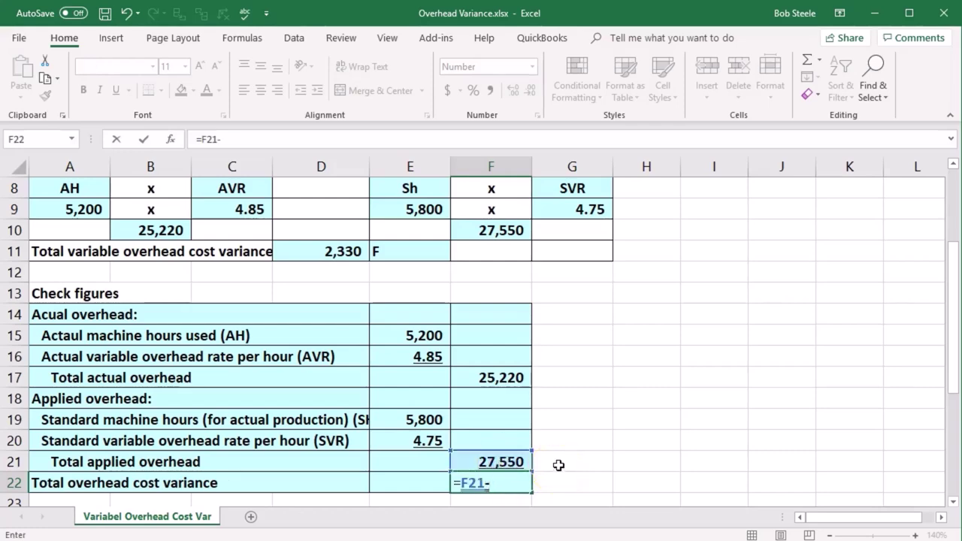
click(515, 378)
key(Return)
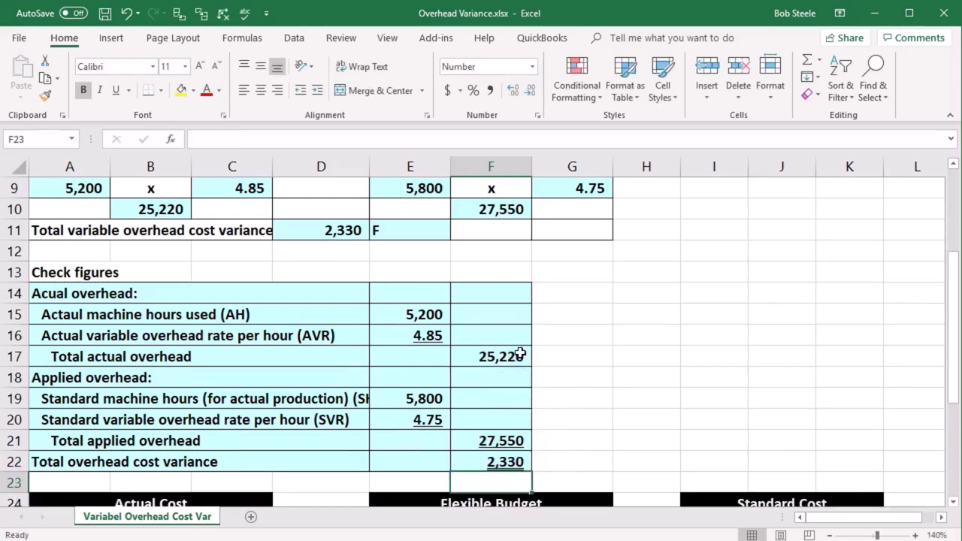
- Compare the check figure in F22 with the variance in D11, and examine the blank Actual Cost, Flexible Budget and Standard Cost section
click(333, 232)
click(490, 465)
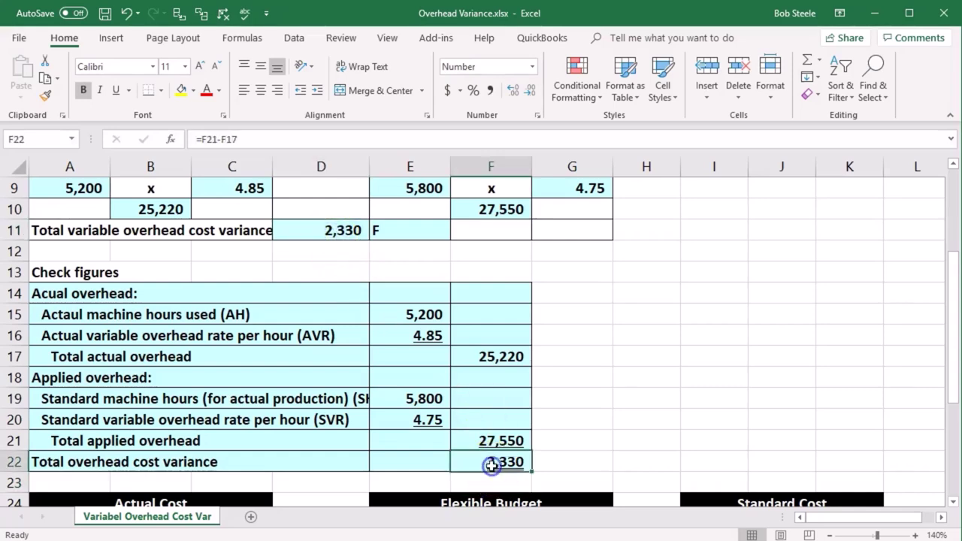
scroll(294, 328, up, 1)
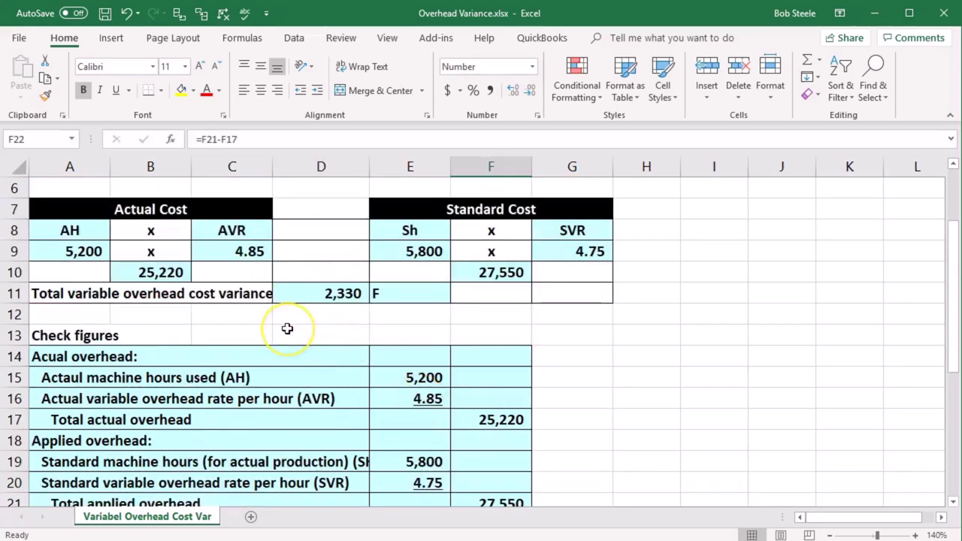
click(334, 235)
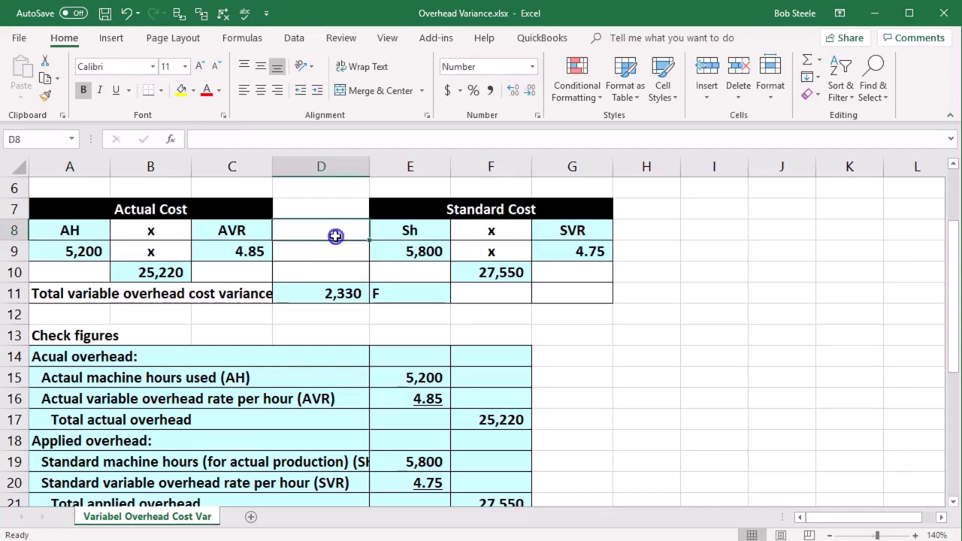
scroll(358, 342, down, 3)
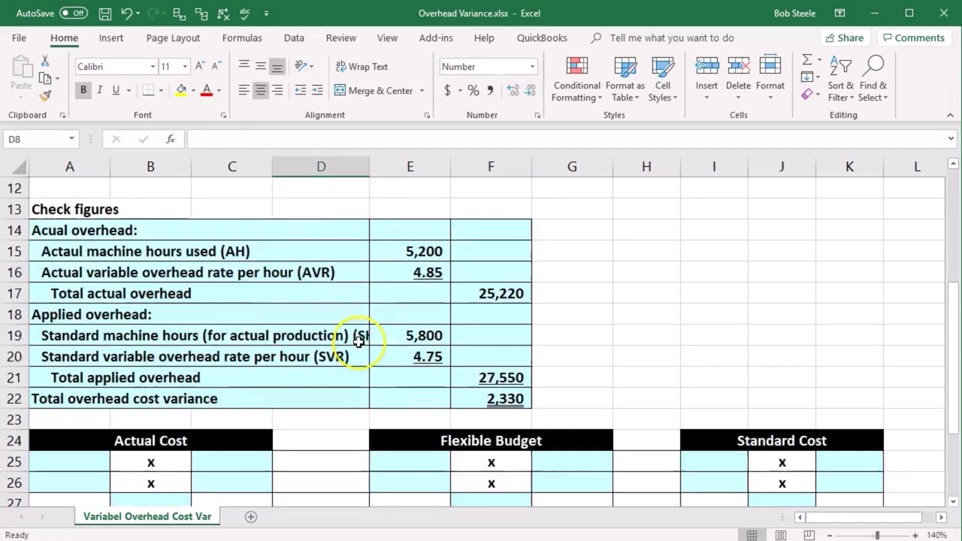
click(465, 340)
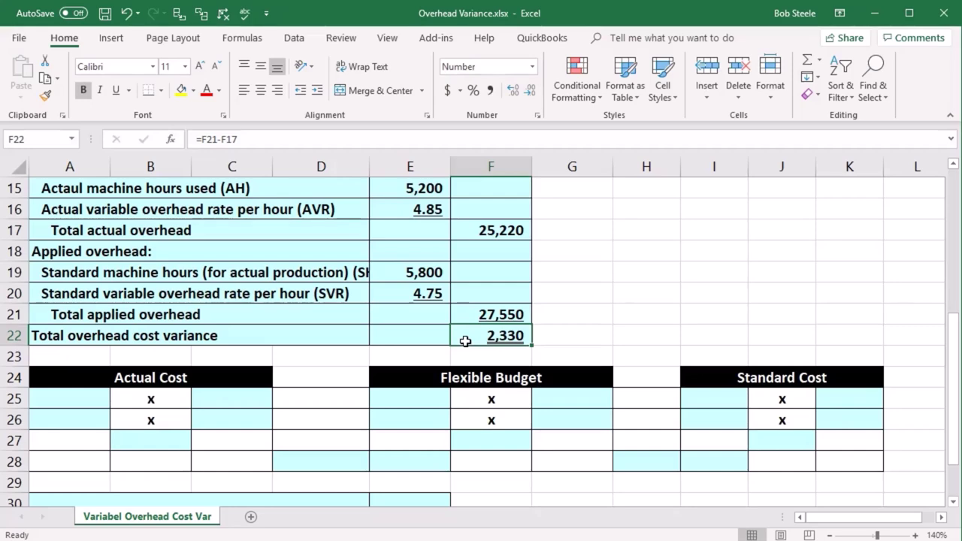
scroll(465, 340, down, 1)
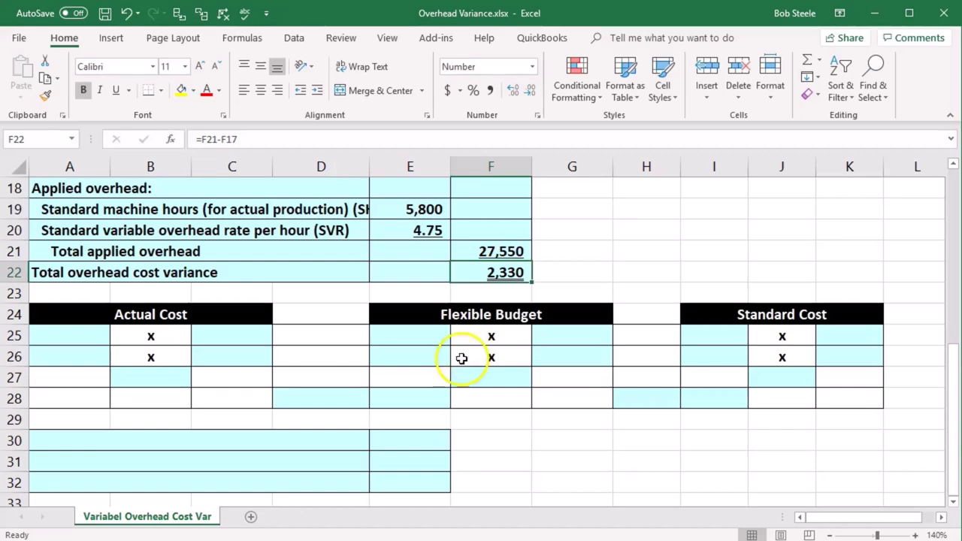
scroll(459, 356, down, 1)
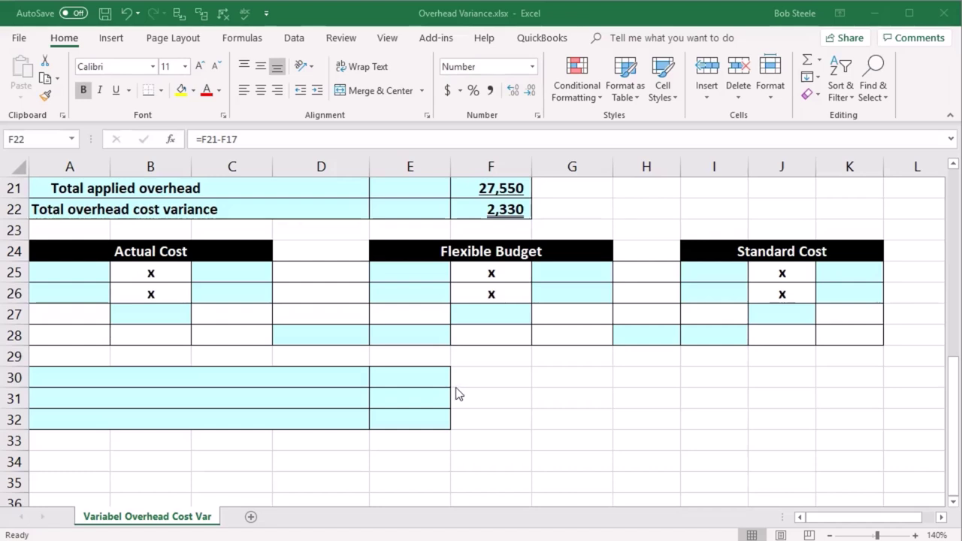
- Link the actual hours in the row 24 Actual Cost block, with the label =A8 in A25 and the value =A9 in A26
click(94, 270)
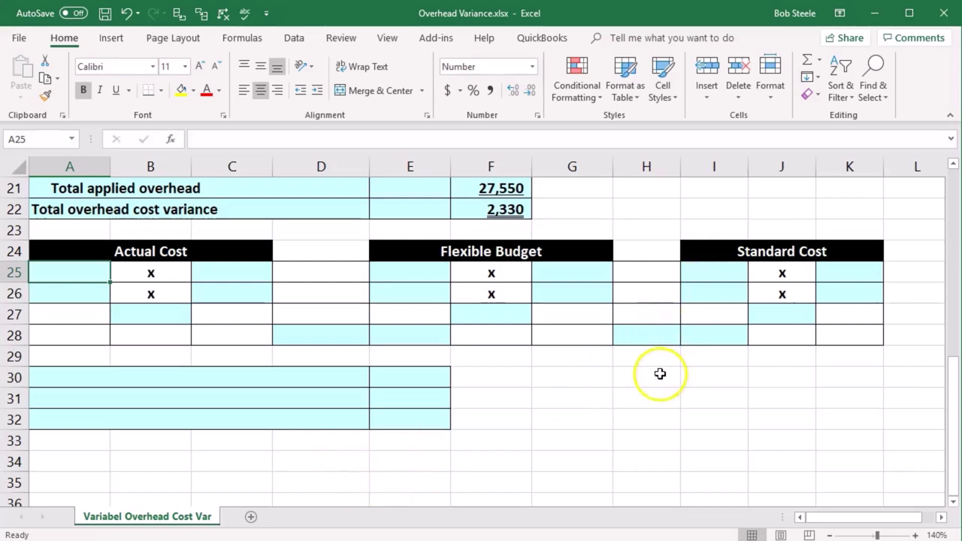
scroll(661, 372, up, 5)
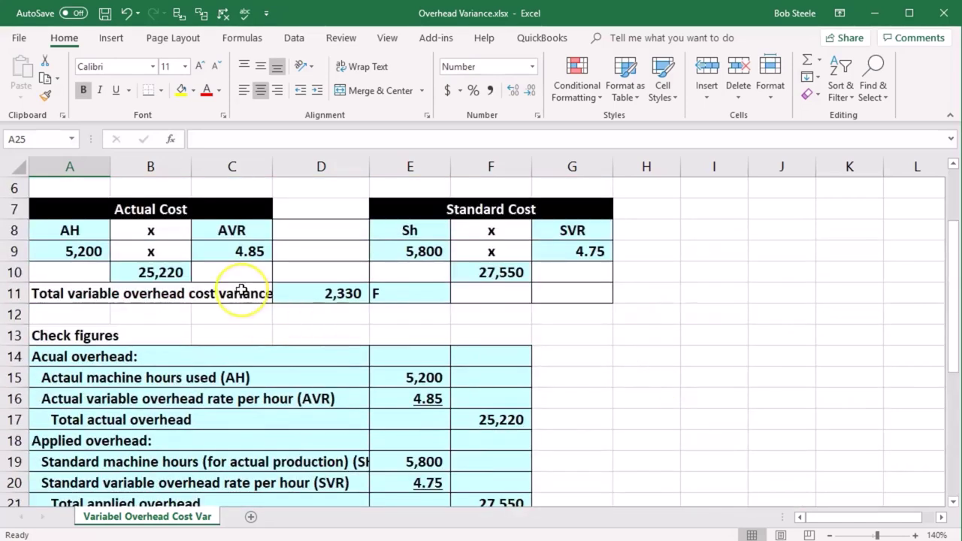
scroll(296, 311, down, 3)
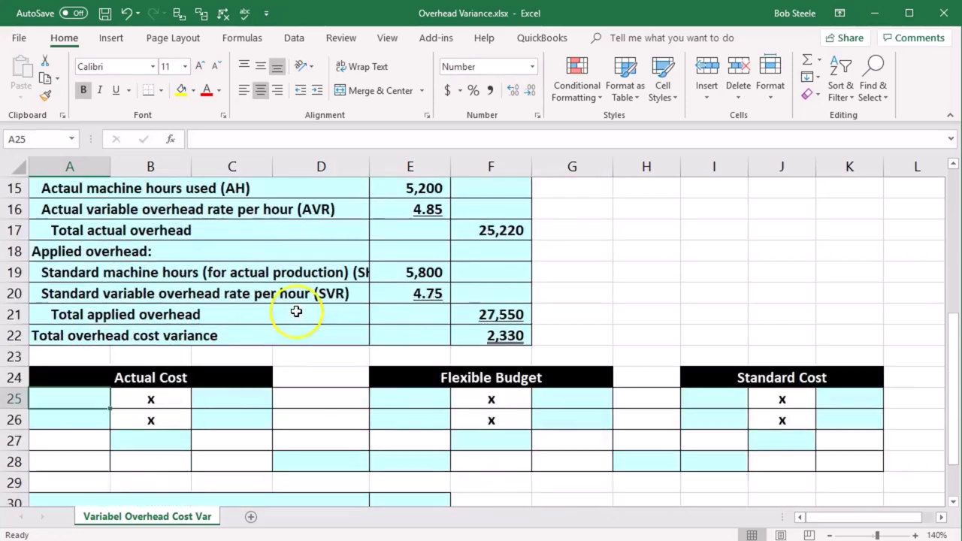
text(=)
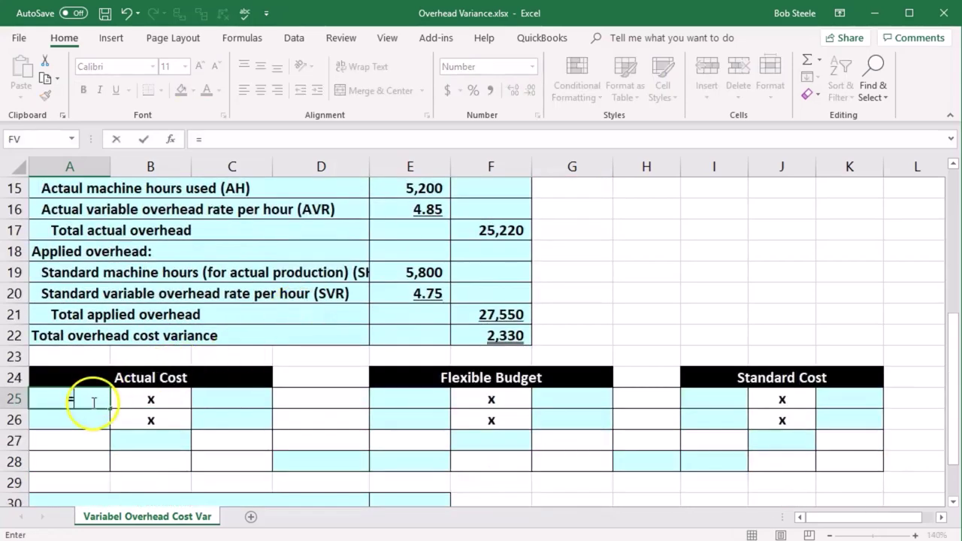
scroll(82, 391, up, 4)
click(79, 295)
key(Return)
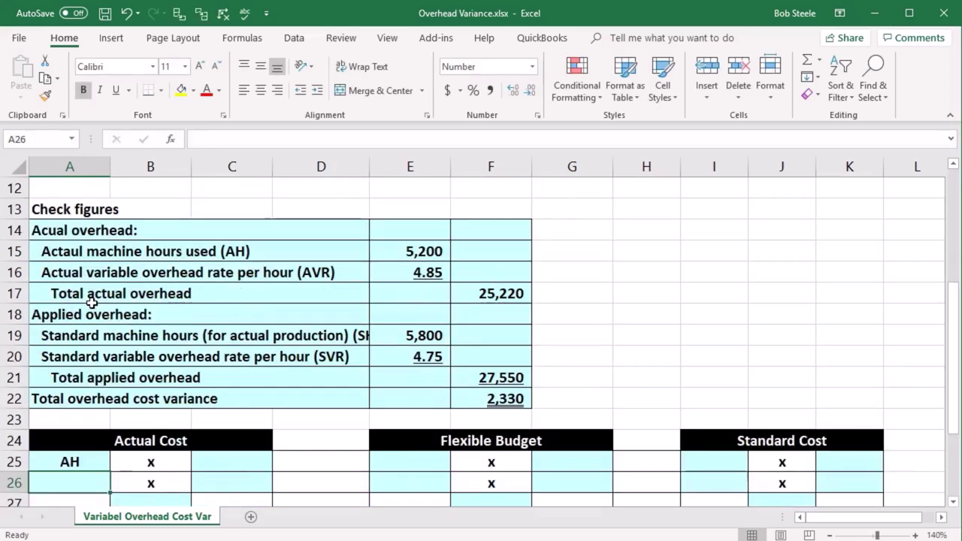
text(=)
scroll(88, 300, up, 2)
click(81, 252)
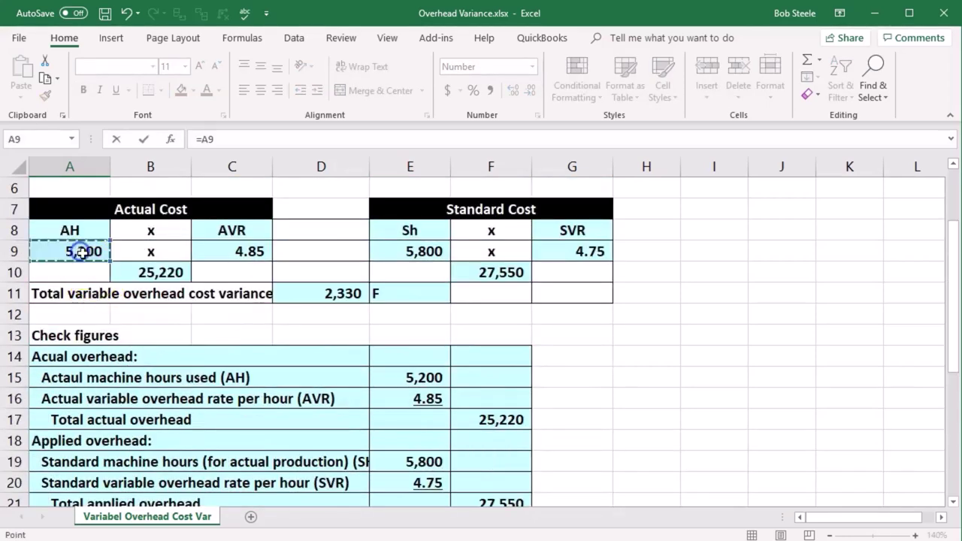
key(Return)
- Link the actual variable rate in the same Actual Cost block, with the label =C8 in C25 and the value =C9 in C26
key(Right)
key(Right)
key(Up)
key(Up)
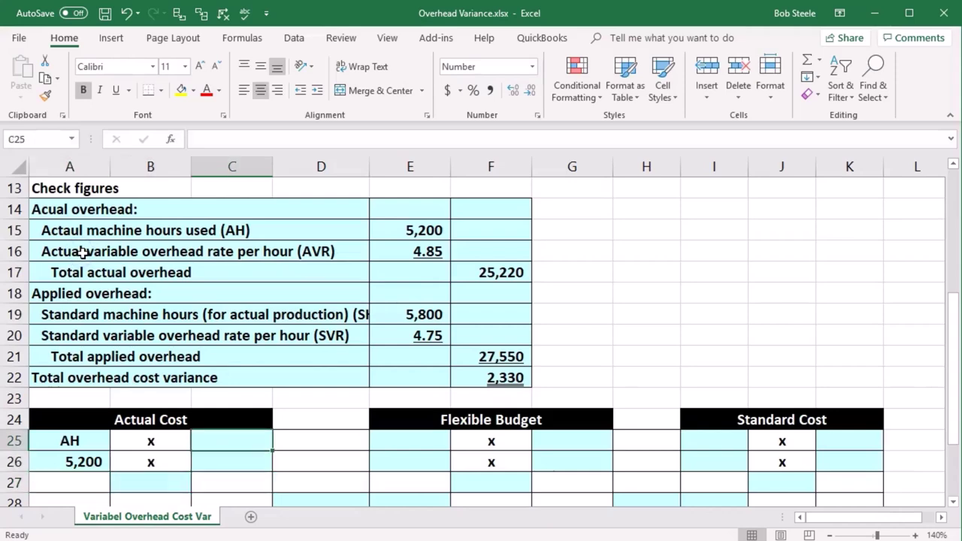
text(=)
scroll(84, 253, up, 3)
click(225, 273)
key(Return)
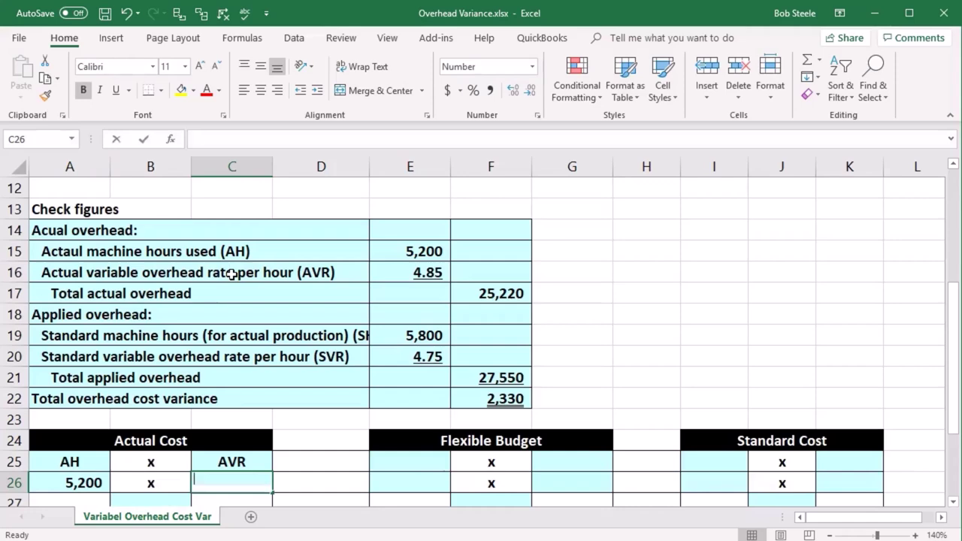
text(=)
scroll(232, 285, up, 3)
click(254, 315)
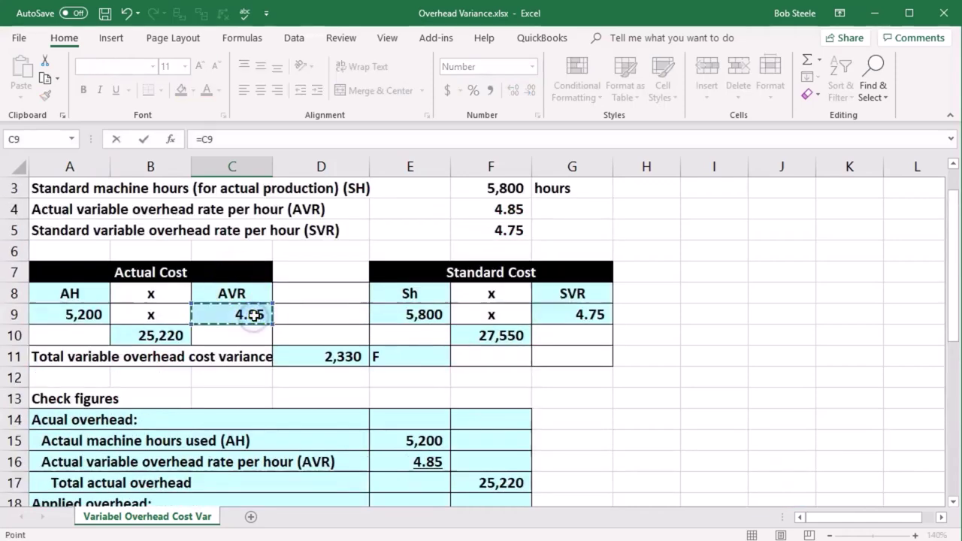
key(Return)
- Calculate the actual cost in B27 with the formula =A26*C26
scroll(236, 343, down, 1)
click(164, 423)
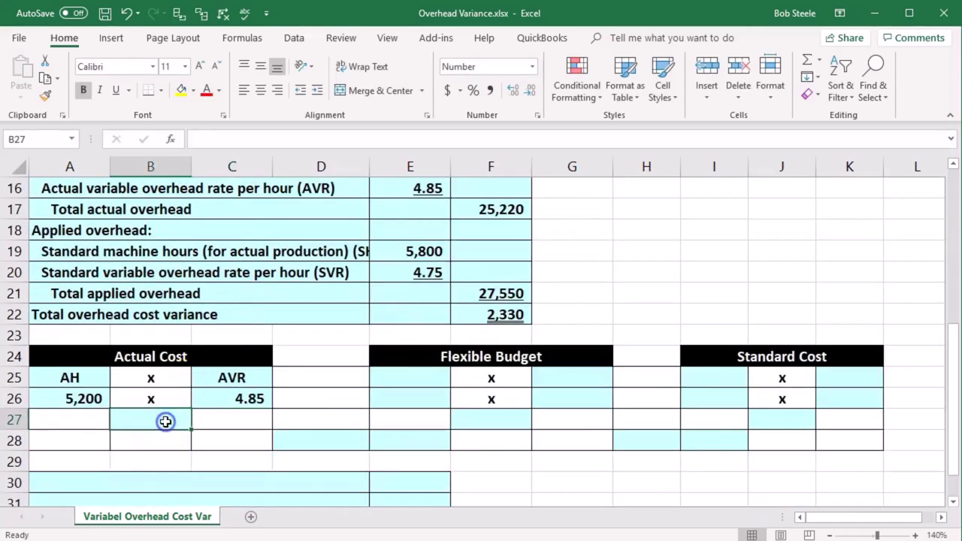
text(=)
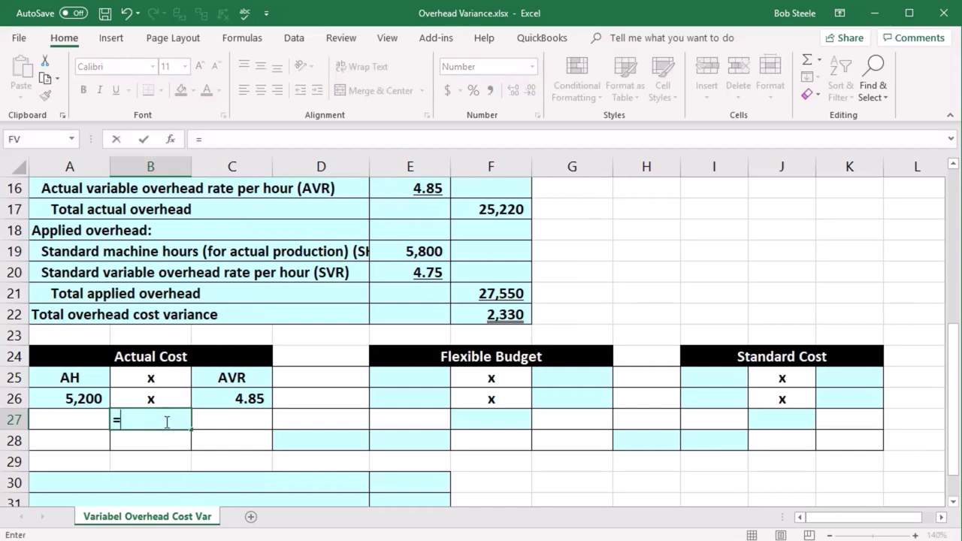
key(Left)
key(Up)
text(*)
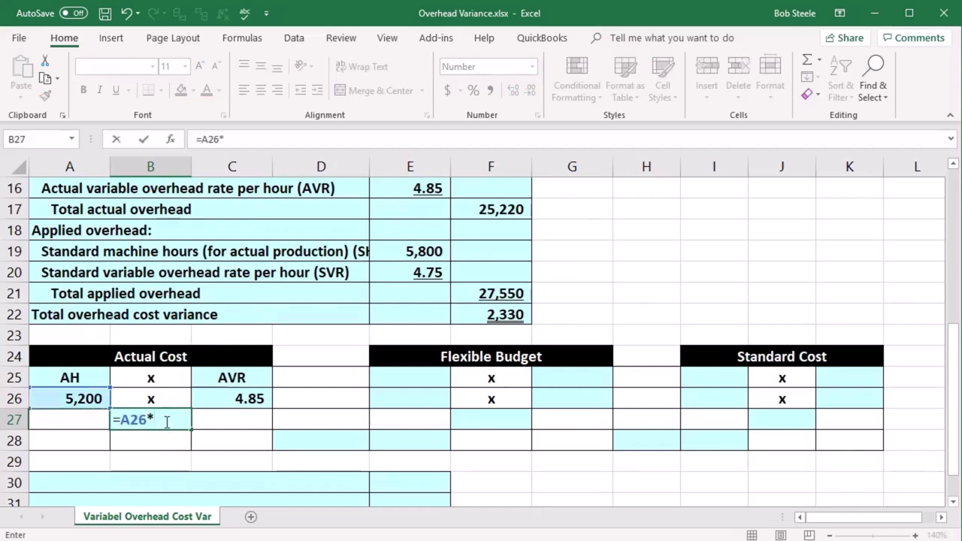
key(Right)
key(Up)
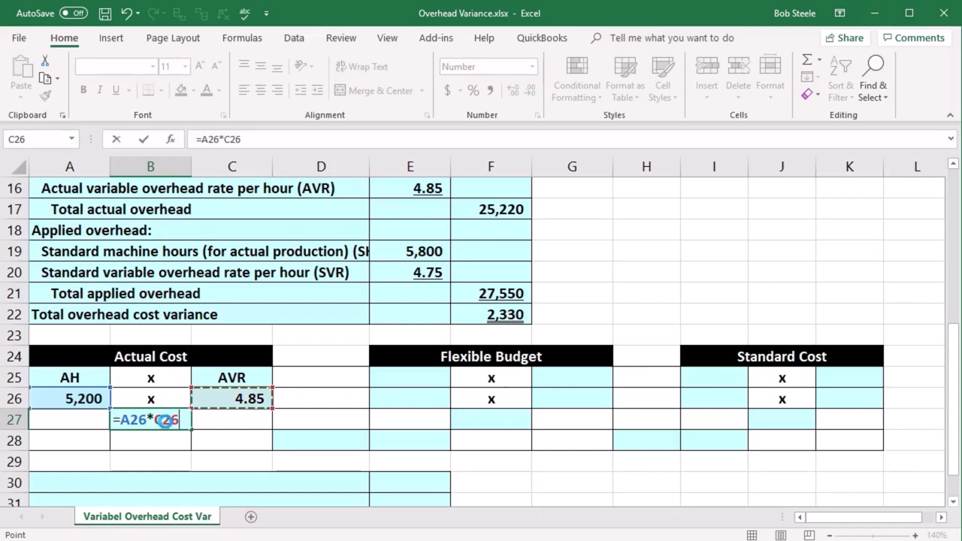
key(Return)
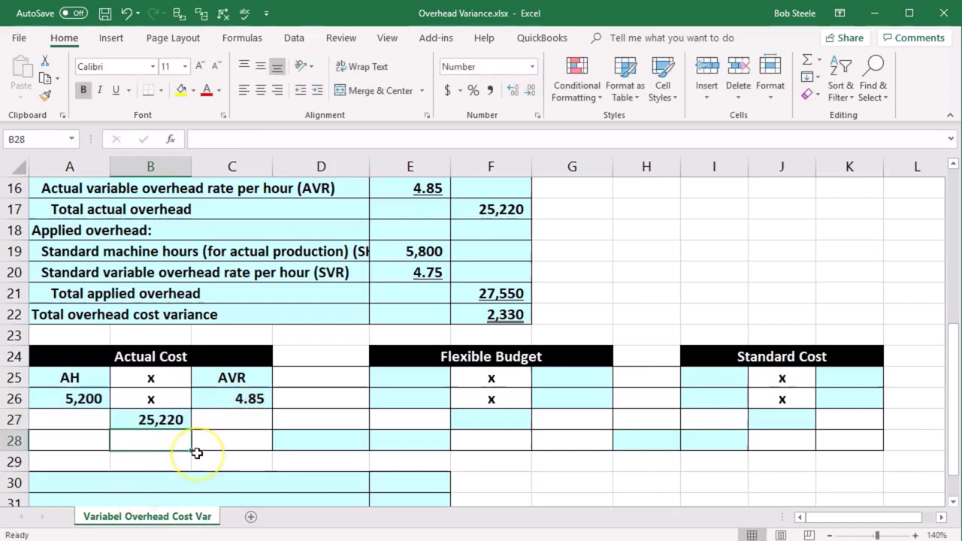
- Link the standard hours in the row 24 Standard Cost block, with the label =E8 in I25 and the value =E9 in I26
scroll(196, 452, up, 2)
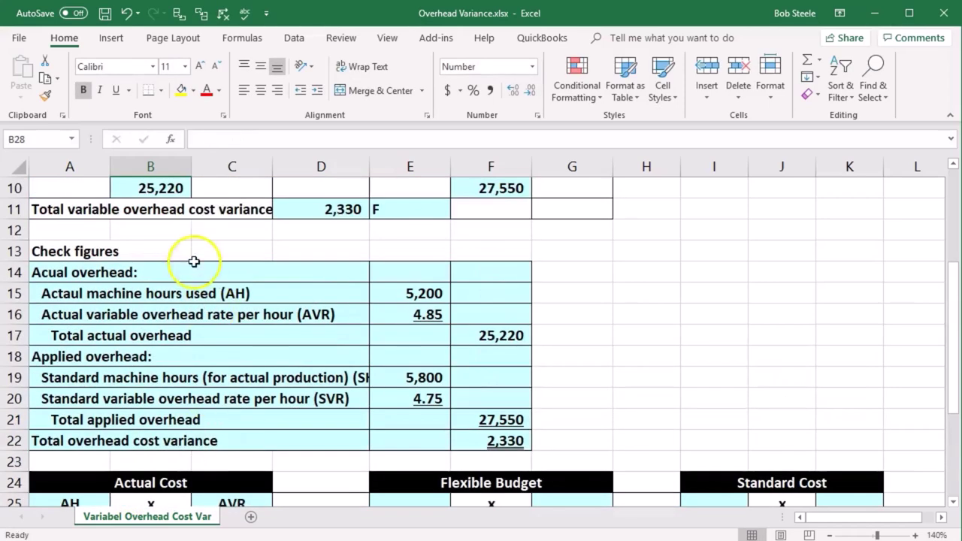
scroll(414, 425, down, 1)
scroll(414, 425, down, 1)
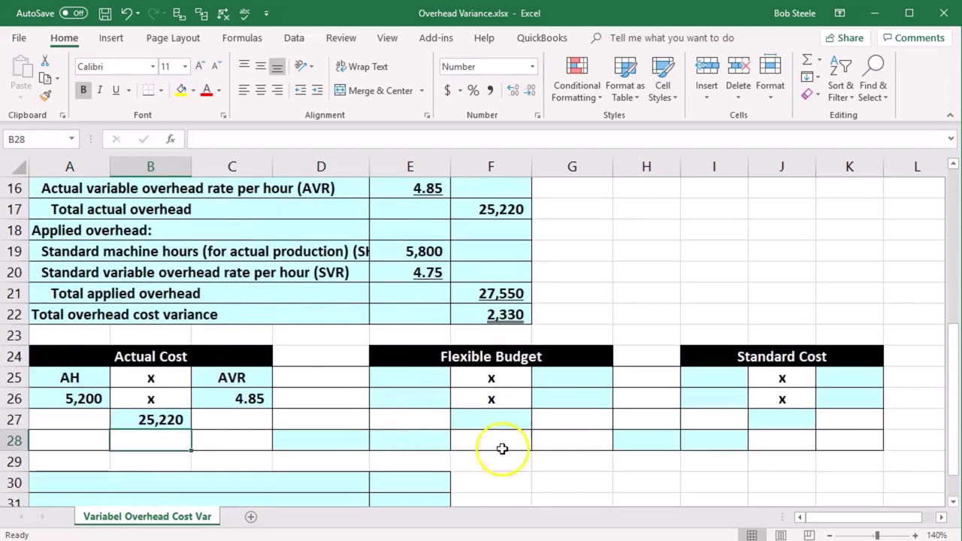
click(715, 373)
scroll(719, 400, up, 3)
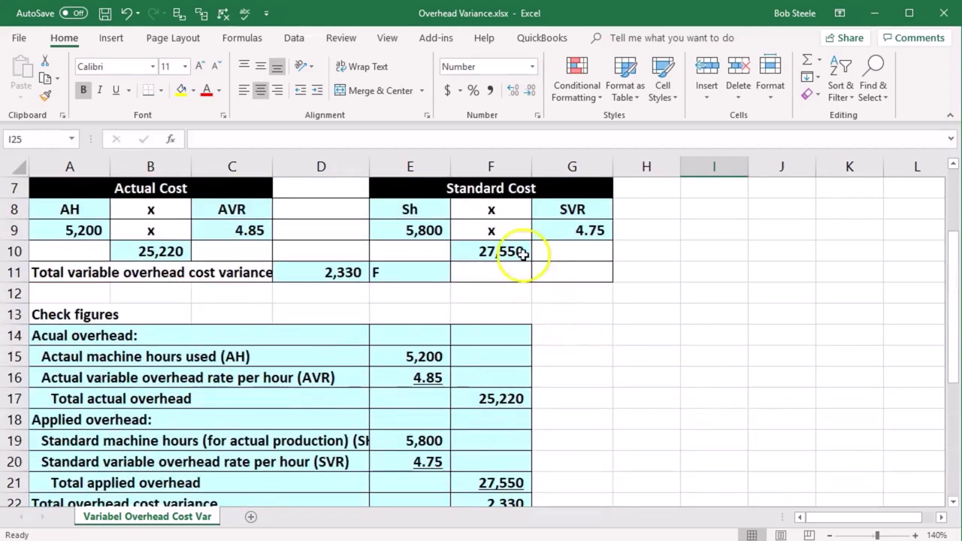
scroll(695, 392, down, 2)
scroll(699, 397, down, 1)
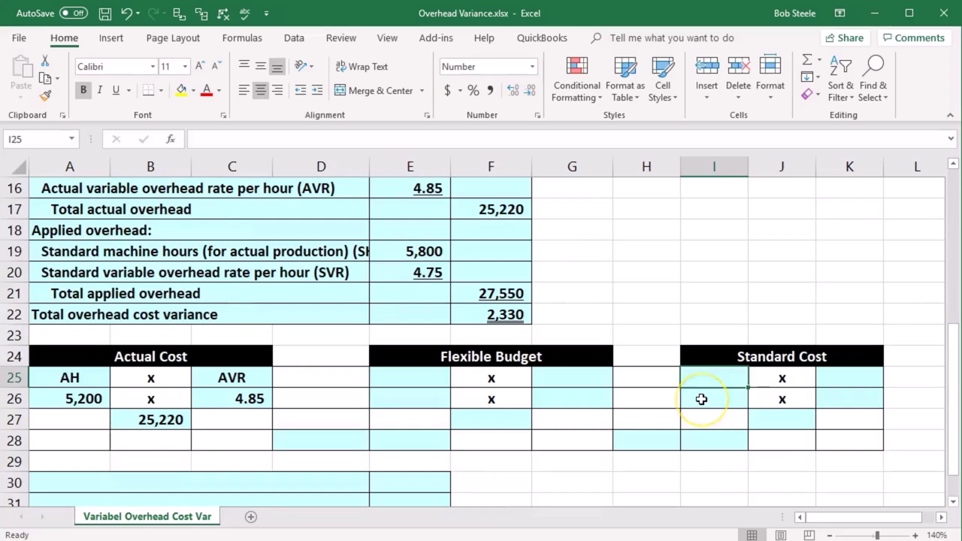
text(=)
scroll(701, 397, up, 3)
click(421, 209)
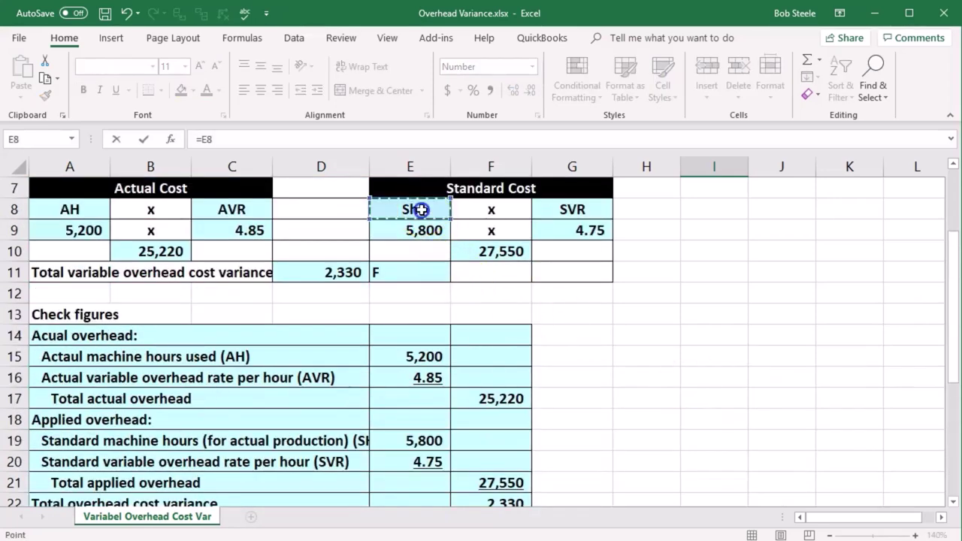
key(Return)
text(=)
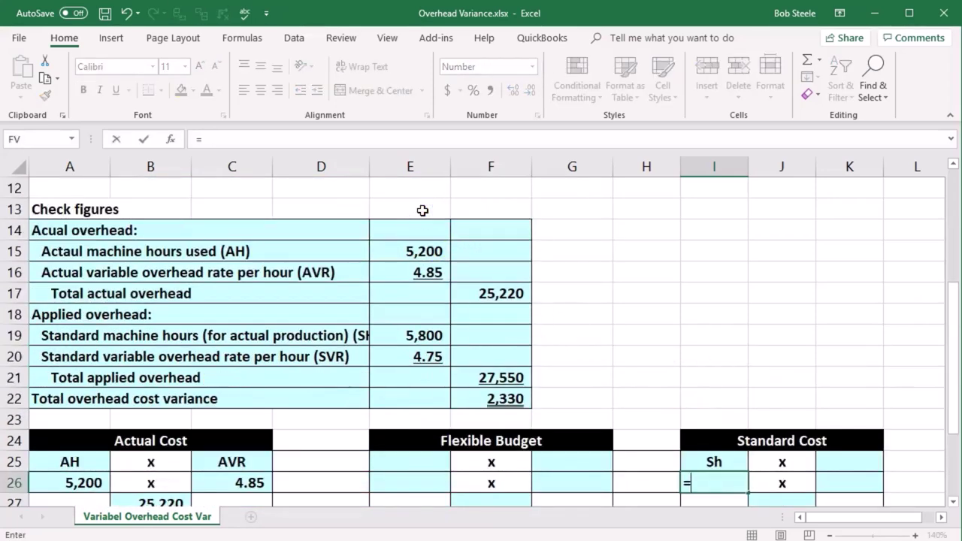
scroll(420, 210, up, 3)
click(430, 314)
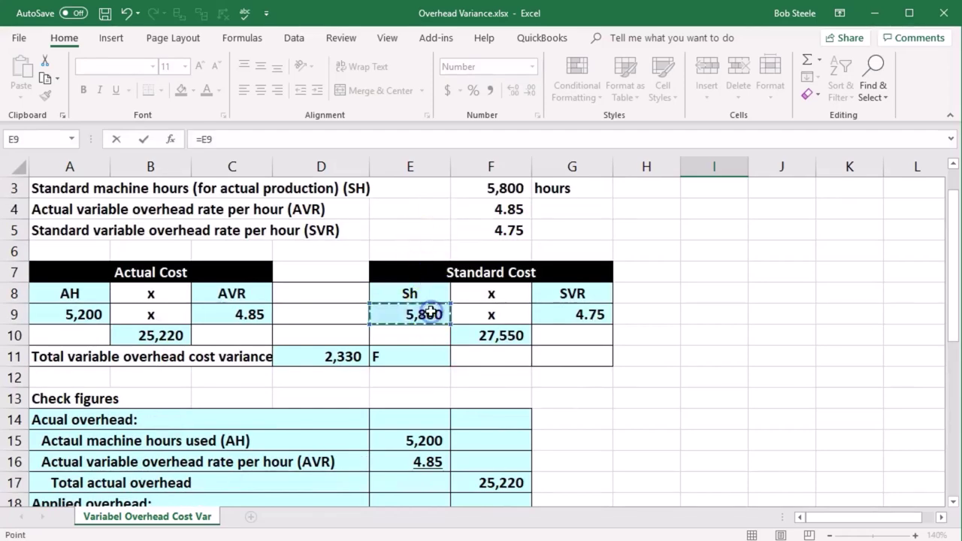
key(Return)
- Link the standard variable rate in the same Standard Cost block, with the label =G8 in K25 and the value =G9 in K26
key(Right)
key(Right)
key(Up)
key(Up)
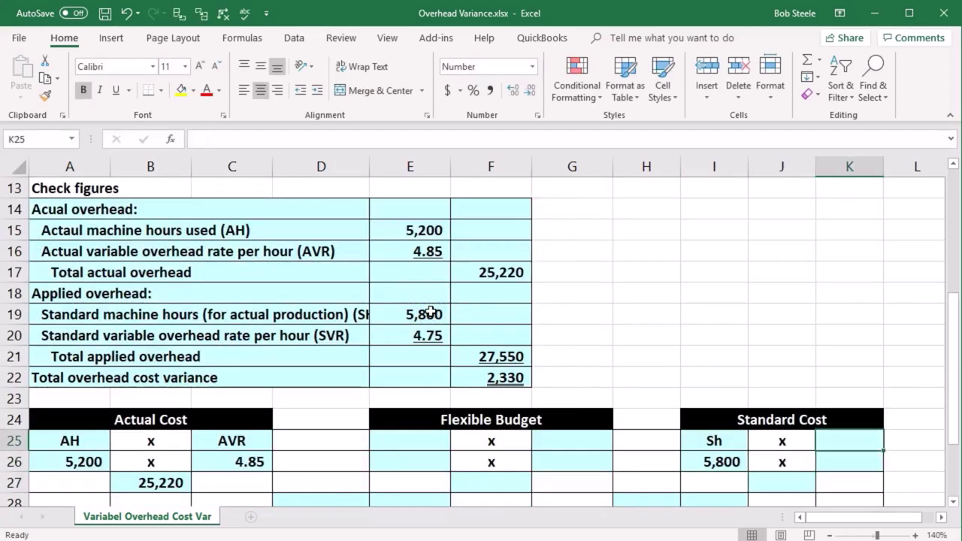
text(=)
scroll(387, 342, up, 1)
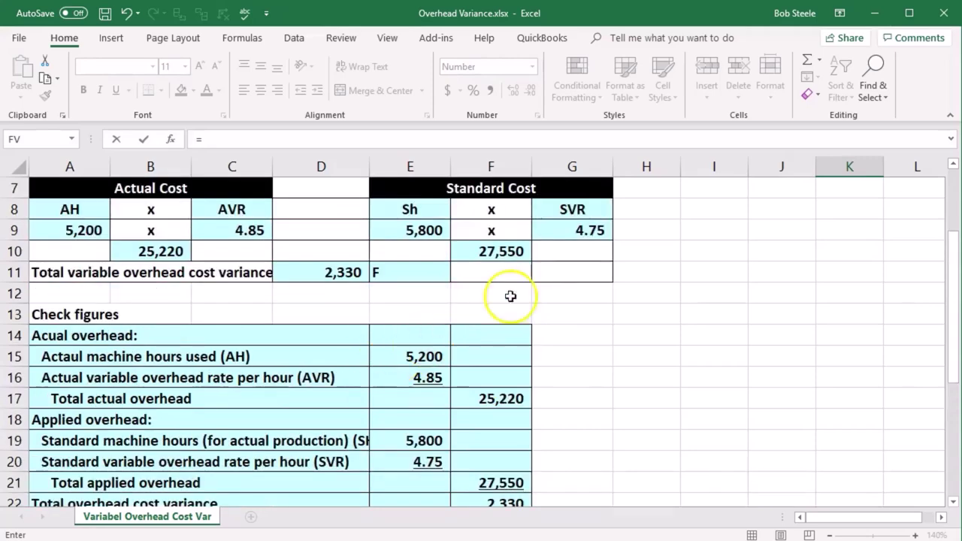
click(572, 211)
key(Escape)
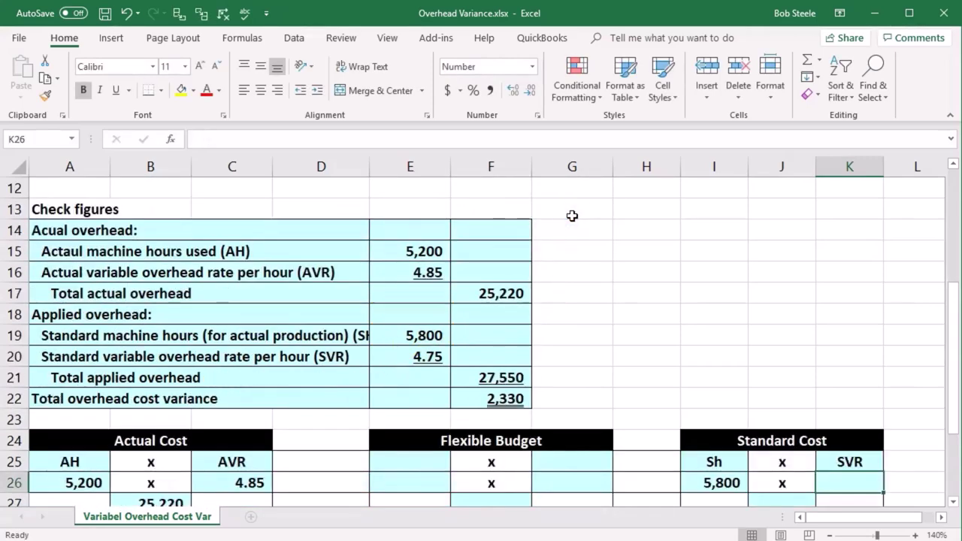
text(=)
scroll(573, 213, up, 3)
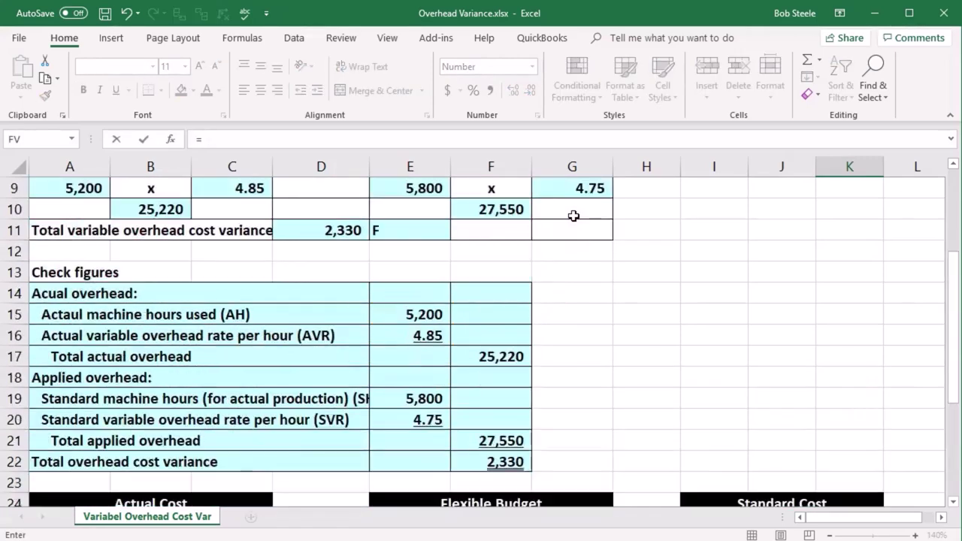
click(592, 256)
key(Return)
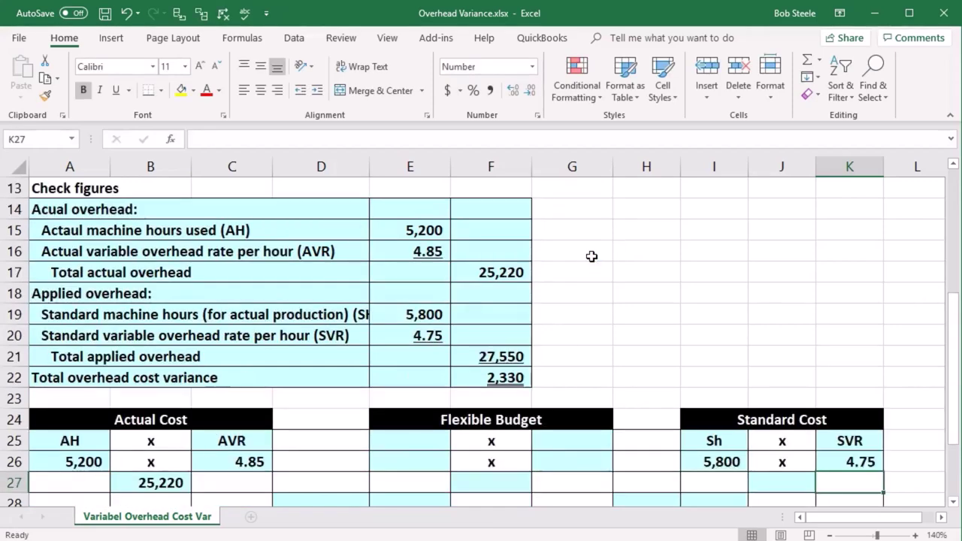
- Calculate the standard cost in J27 with the formula =I26*K26
scroll(646, 331, down, 1)
click(792, 417)
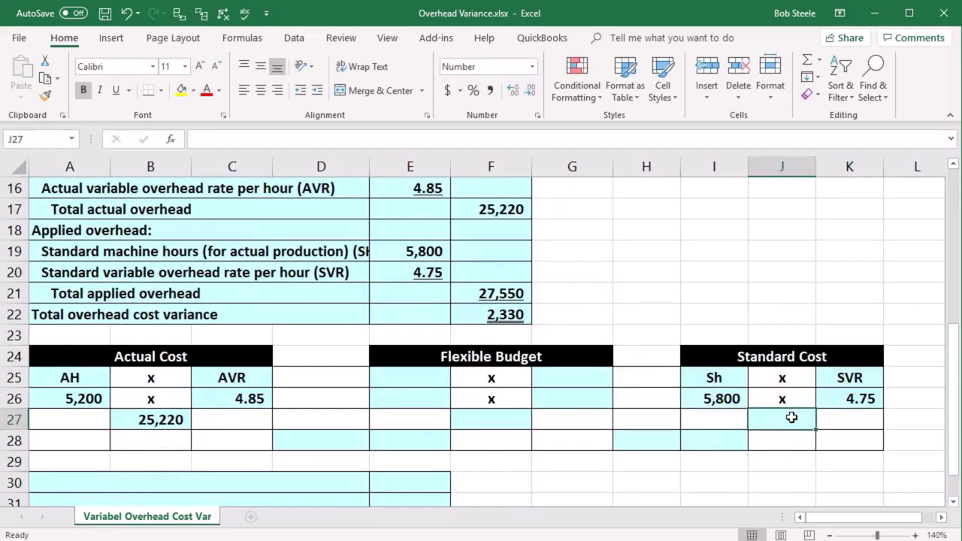
text(=)
click(730, 401)
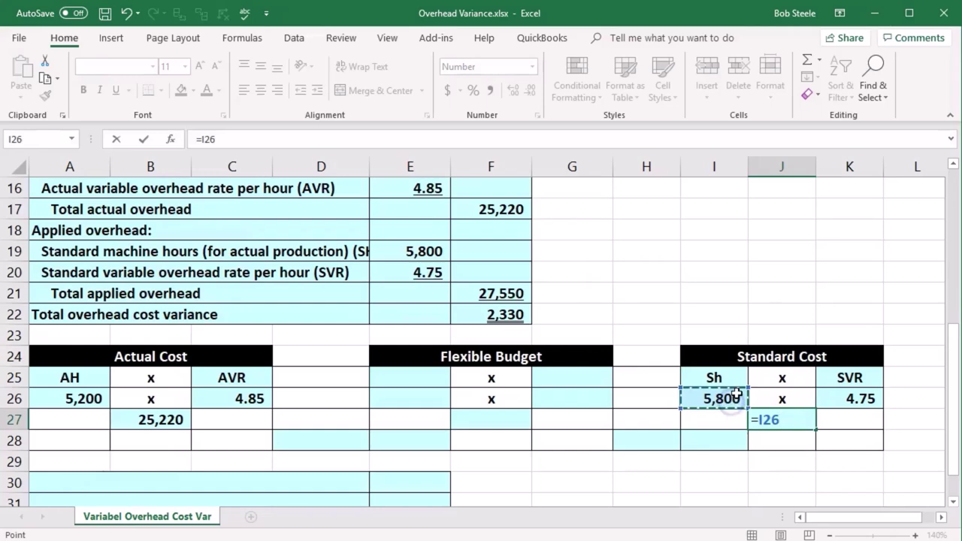
text(*)
click(871, 396)
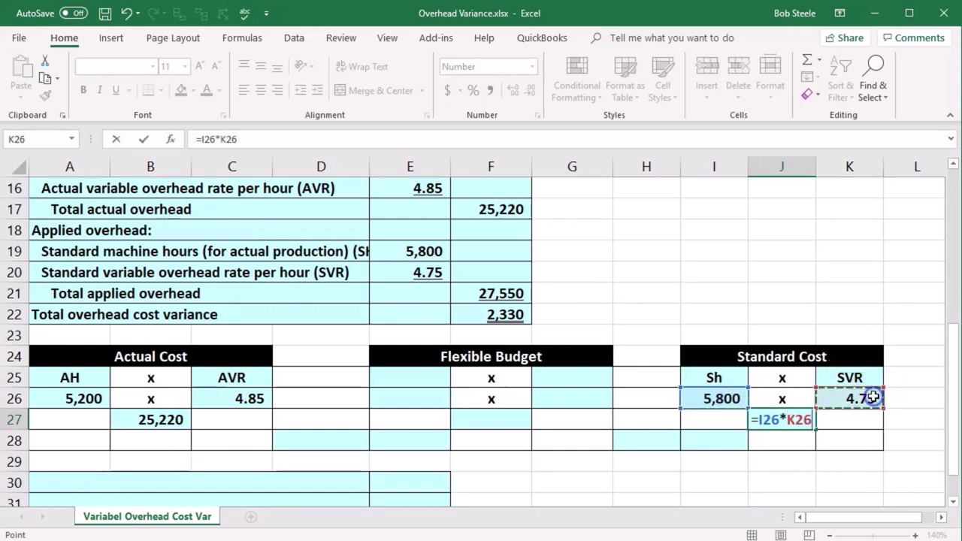
key(Return)
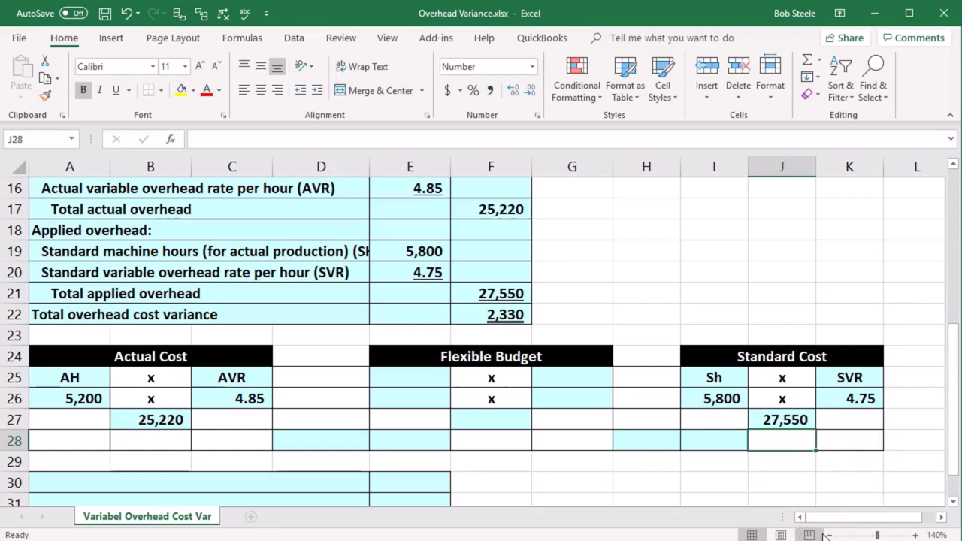
- Label the Flexible Budget block with AH in E25 and SVR in G25
click(423, 382)
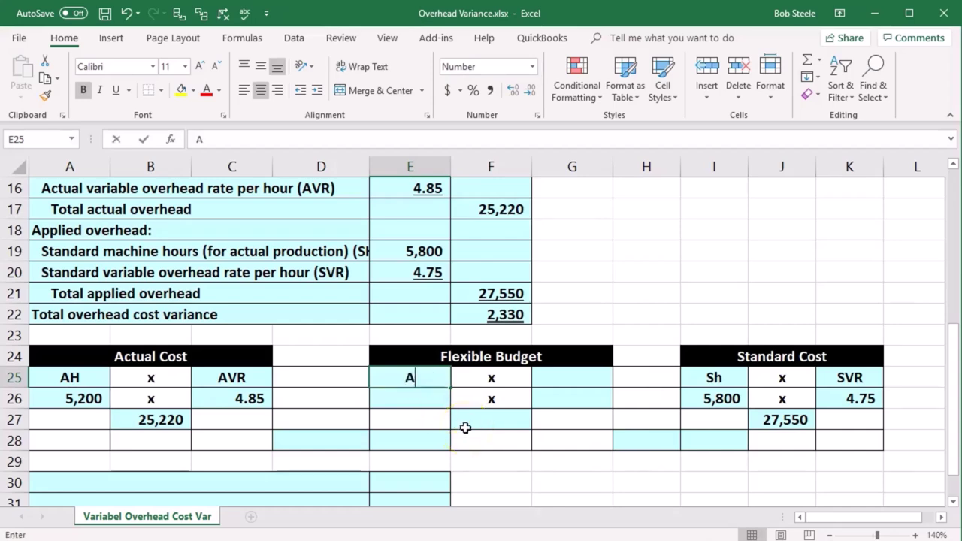
text(AH)
key(Tab)
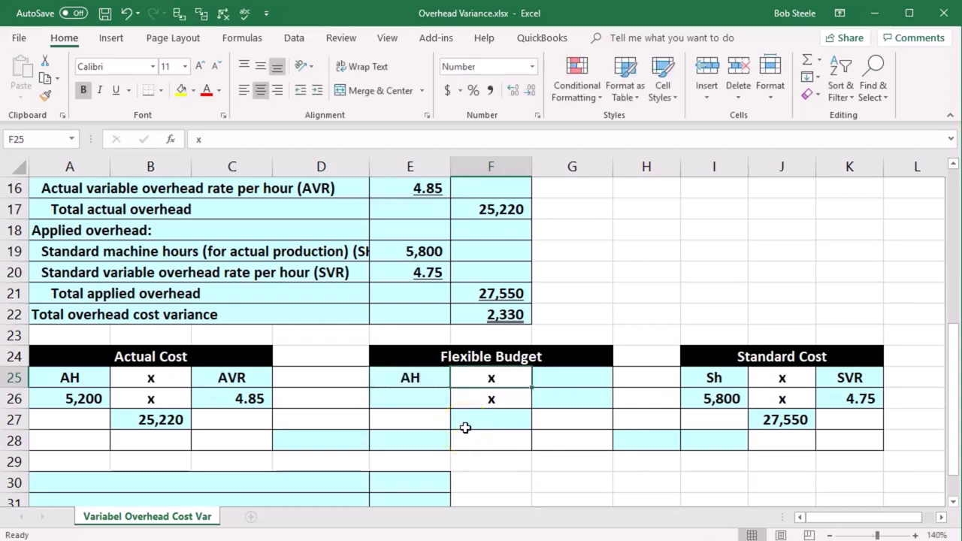
key(Tab)
text(S)
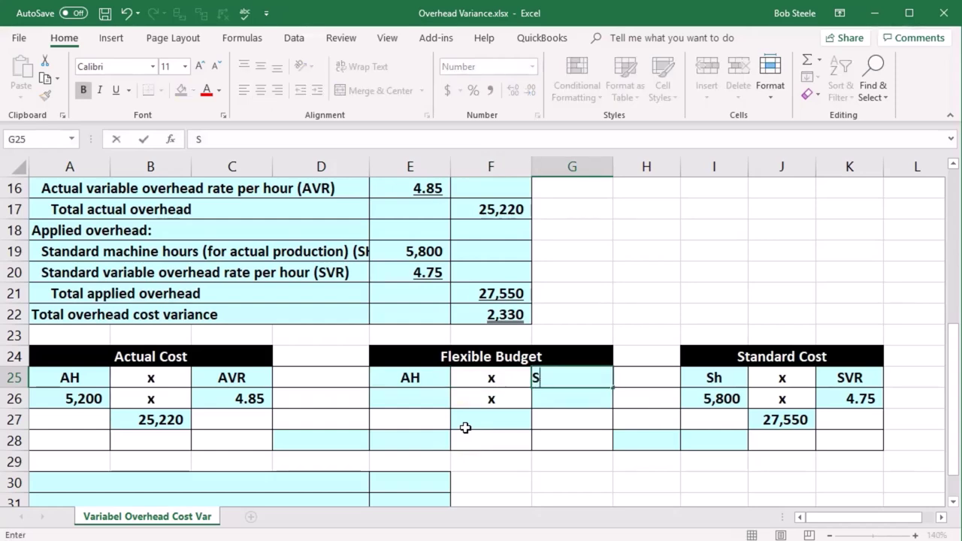
text(VR)
key(Return)
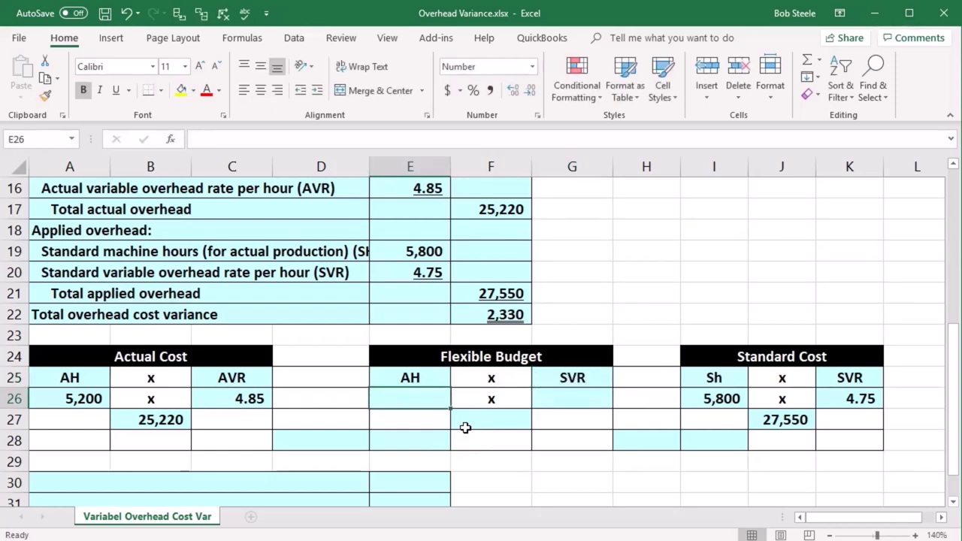
- Link the Flexible Budget values, with the actual hours =A26 in E26 and the standard variable rate =K26 in G26
scroll(465, 428, up, 5)
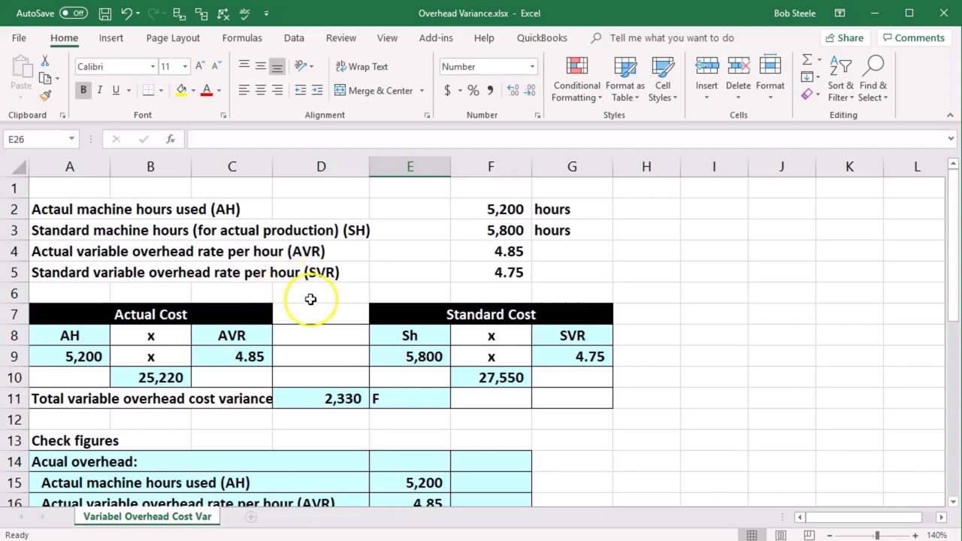
scroll(311, 298, down, 6)
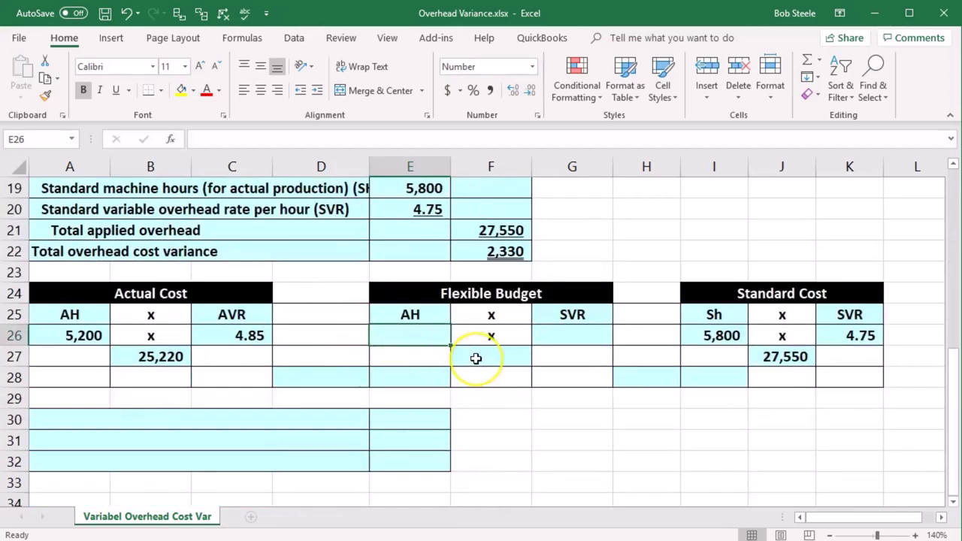
text(=)
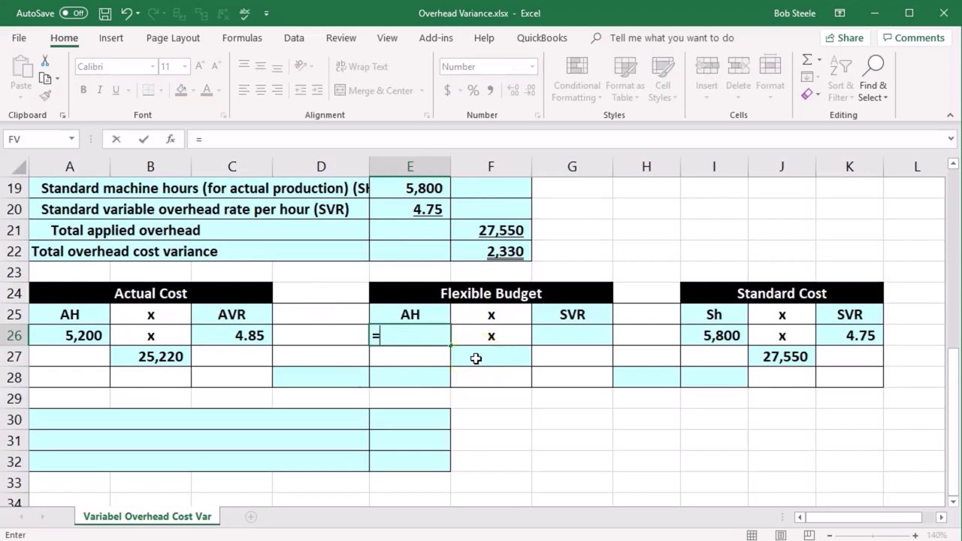
click(100, 337)
key(Return)
click(552, 335)
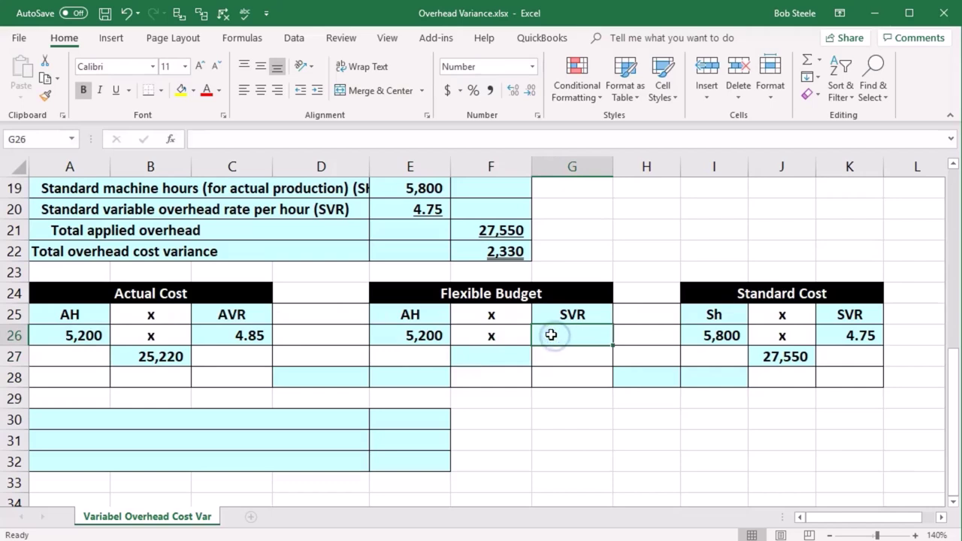
text(=)
click(872, 341)
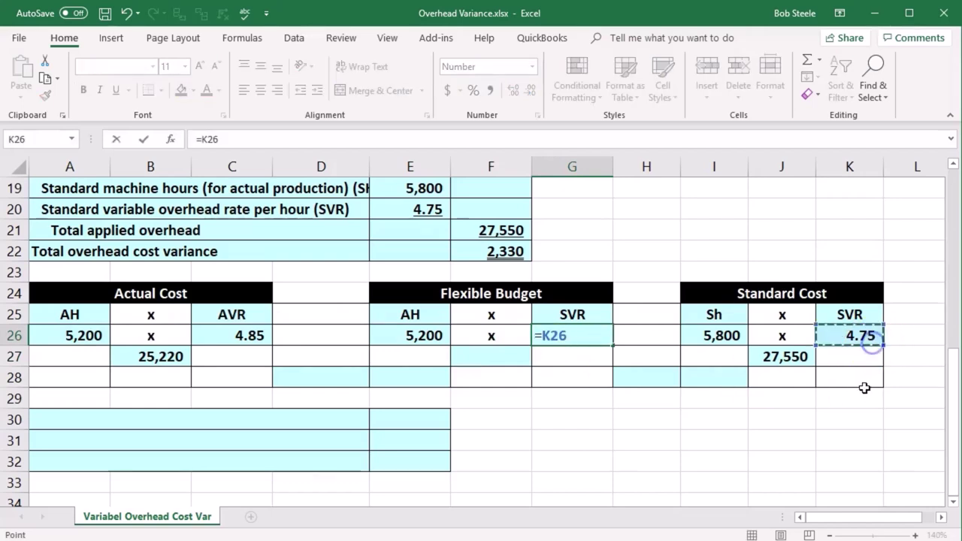
key(Return)
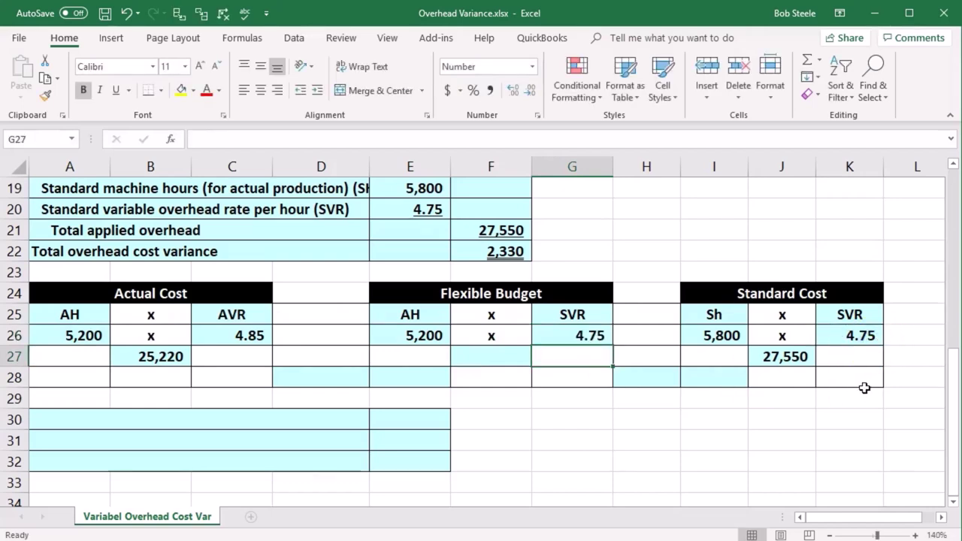
- Calculate the flexible budget amount in F27 with the formula =E26*G26
click(519, 351)
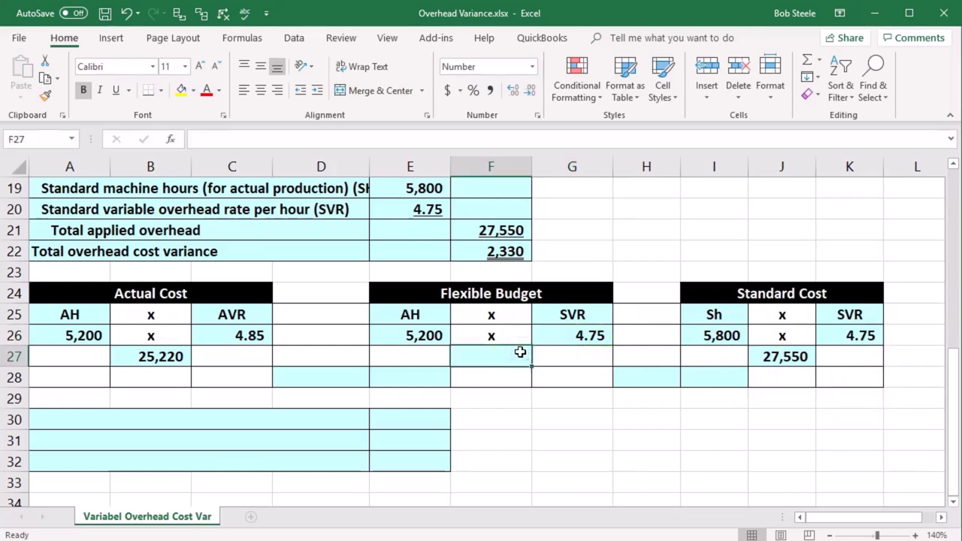
text(=)
click(439, 335)
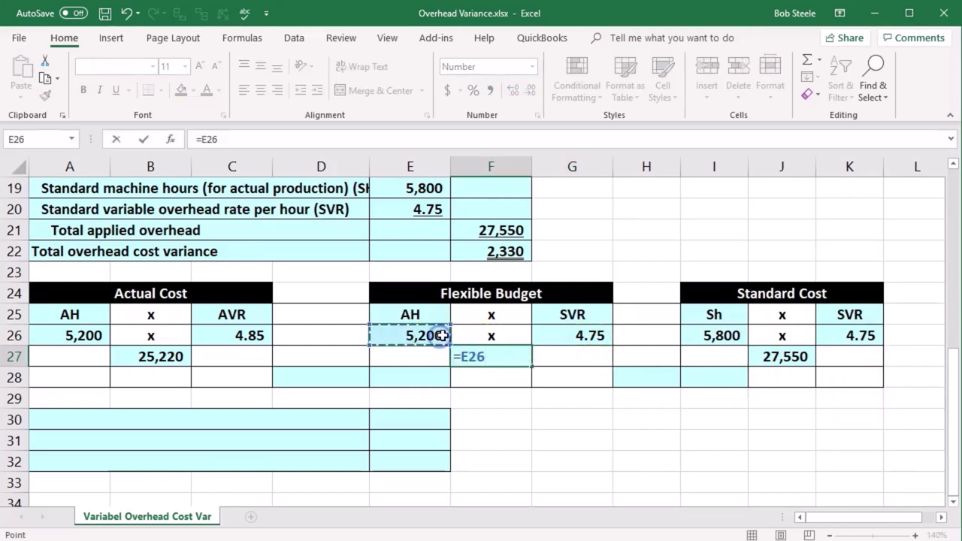
text(*)
click(579, 335)
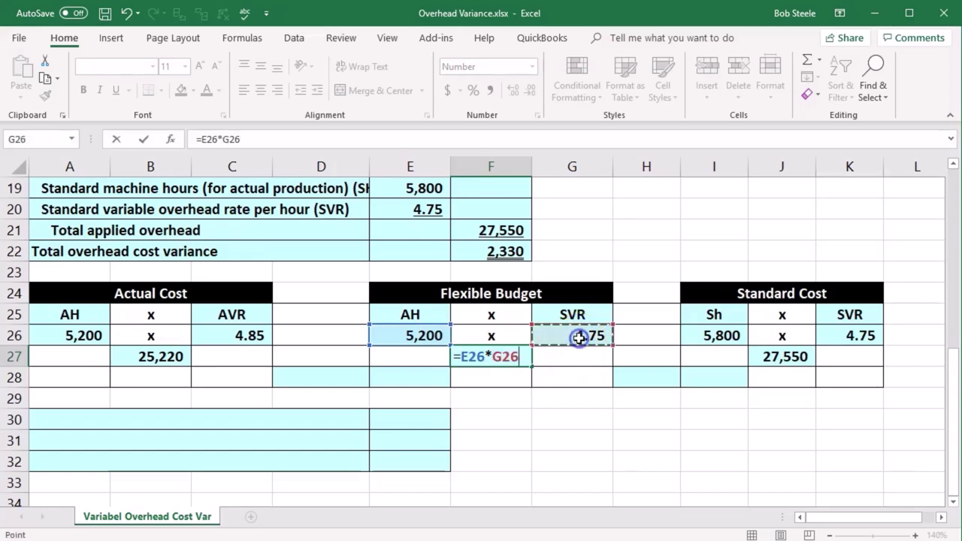
key(Return)
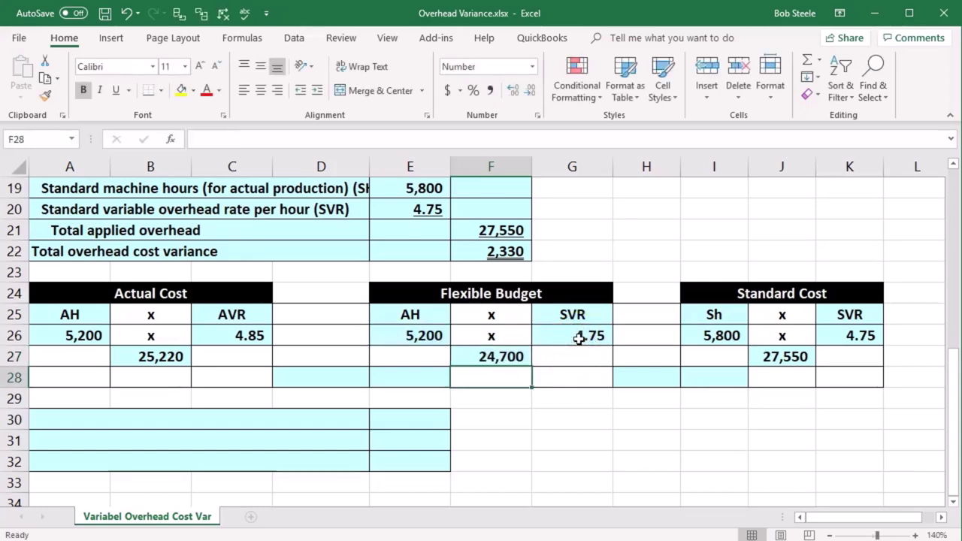
- Calculate the variance between actual cost and flexible budget in D28 with the formula =B27-F27
click(305, 383)
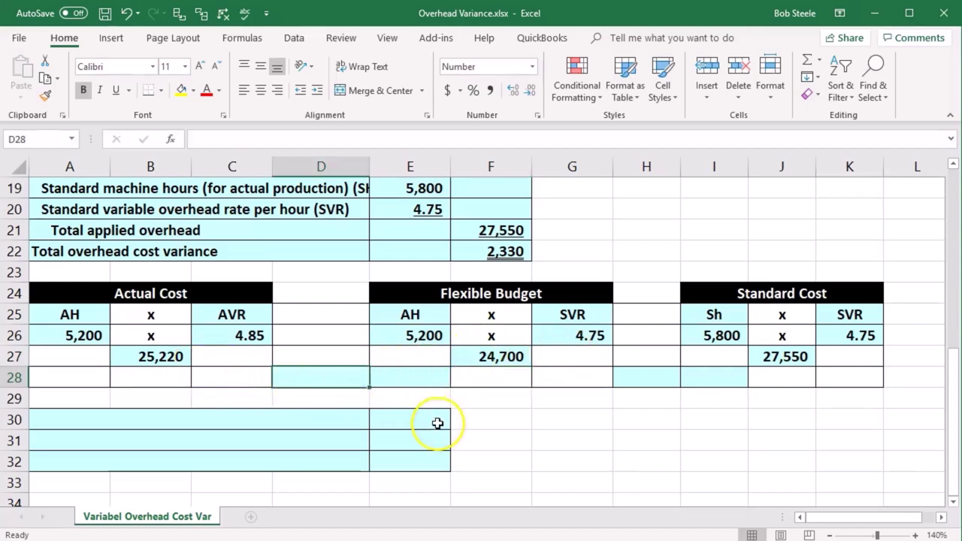
text(=)
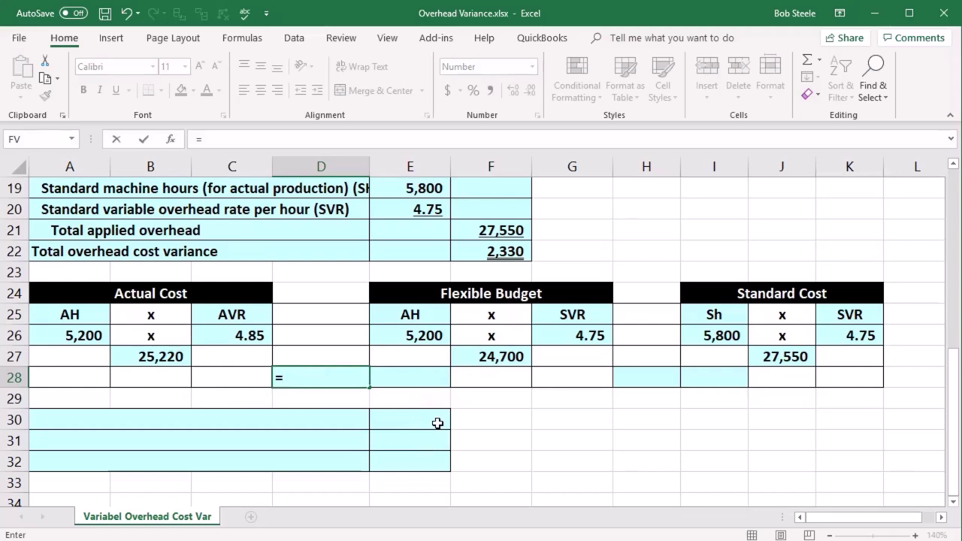
click(142, 357)
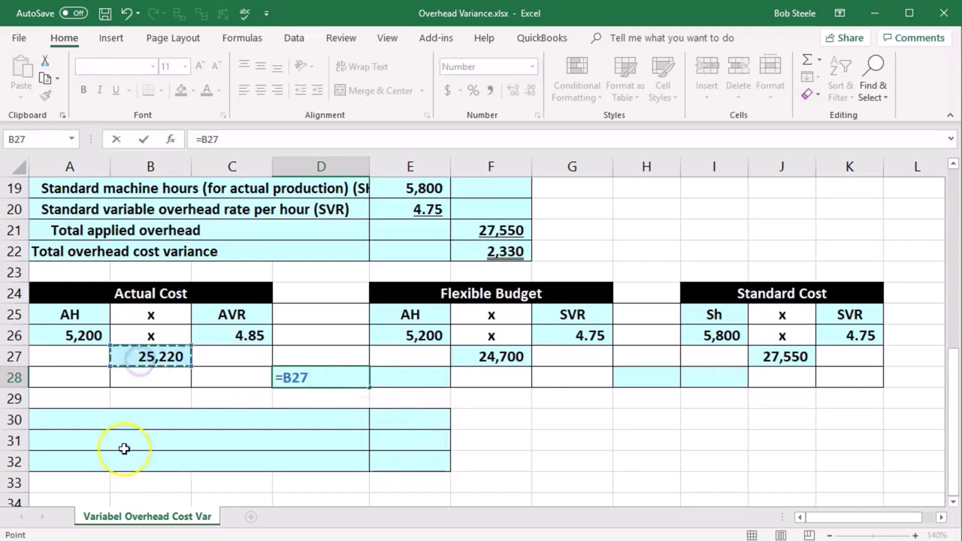
text(-)
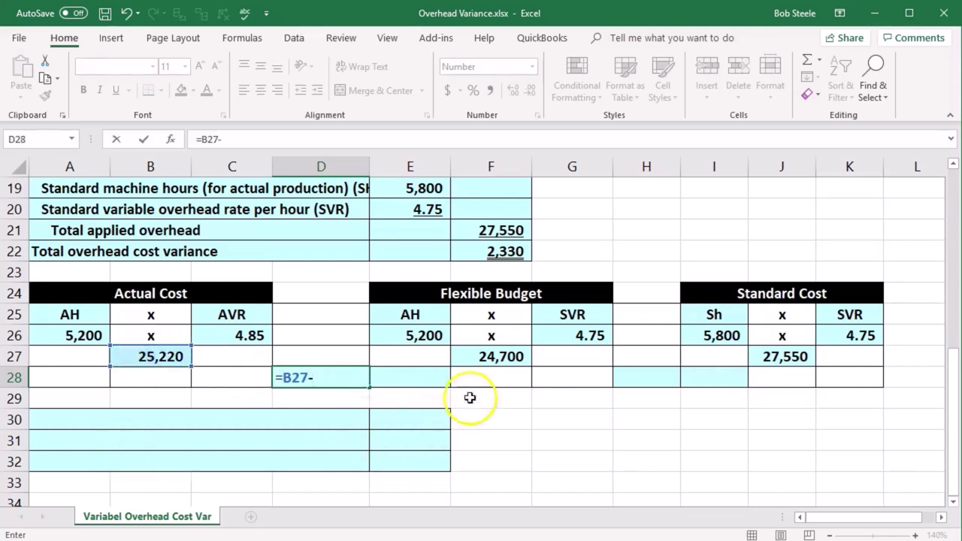
click(500, 358)
key(Return)
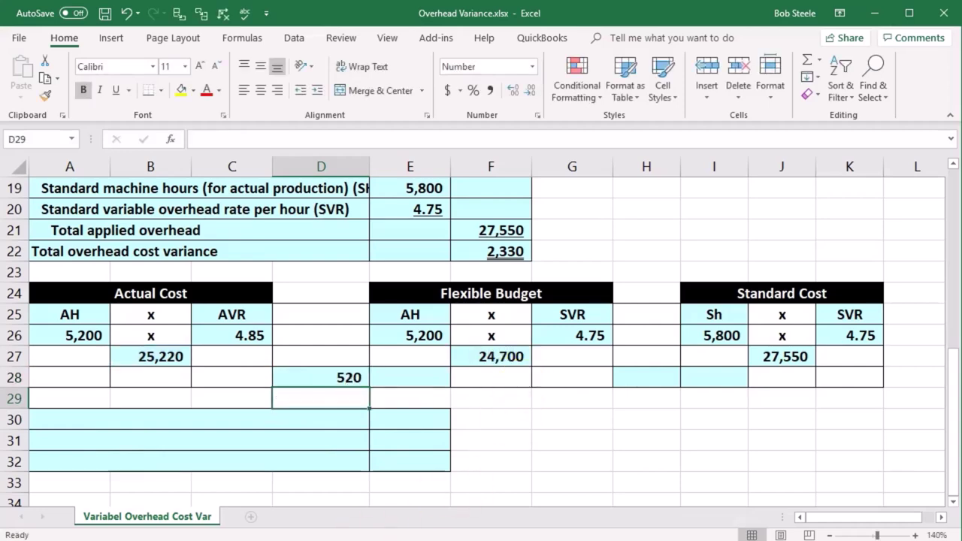
- Compare the hours and rates in the Actual Cost and Flexible Budget blocks, checking them against the given data in rows 2 to 5
key(Up)
key(Right)
key(Right)
key(Right)
key(Right)
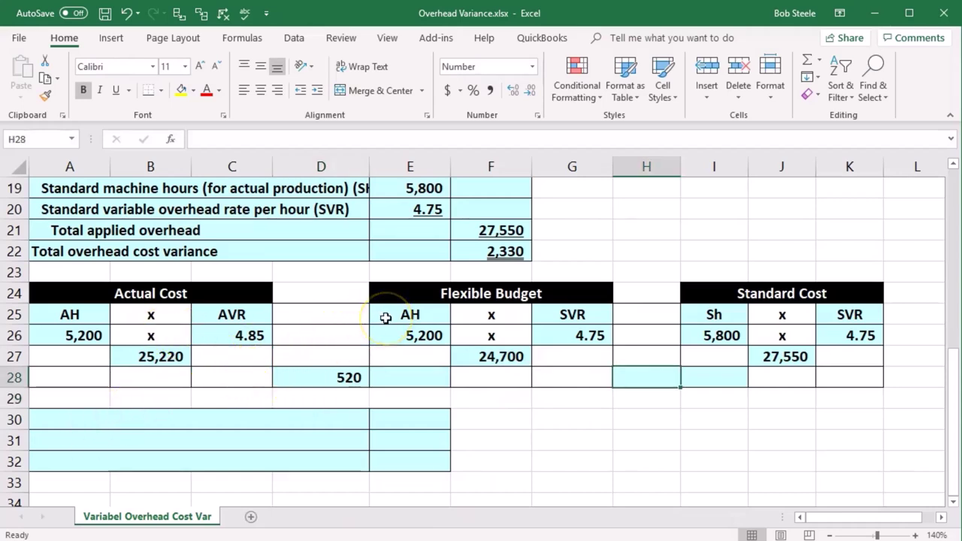
click(75, 314)
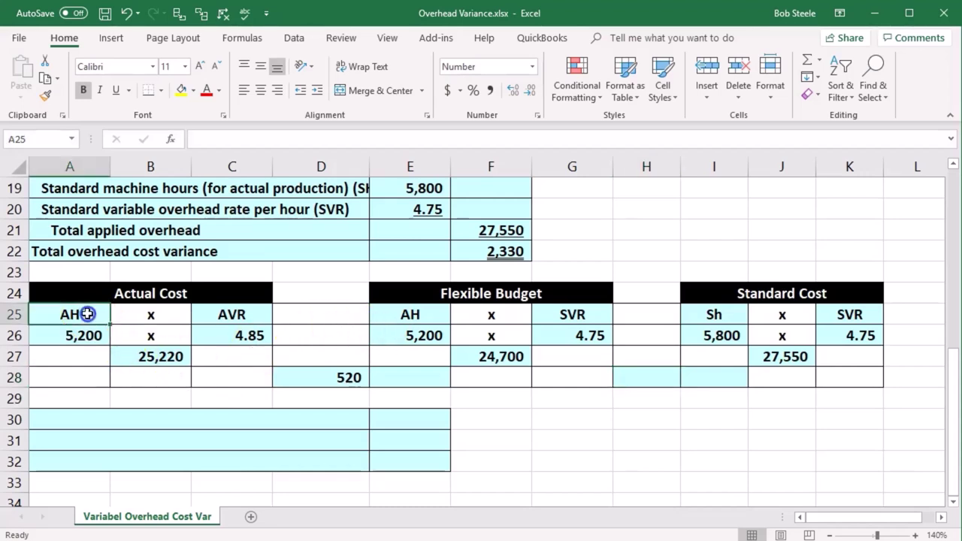
click(395, 316)
click(248, 314)
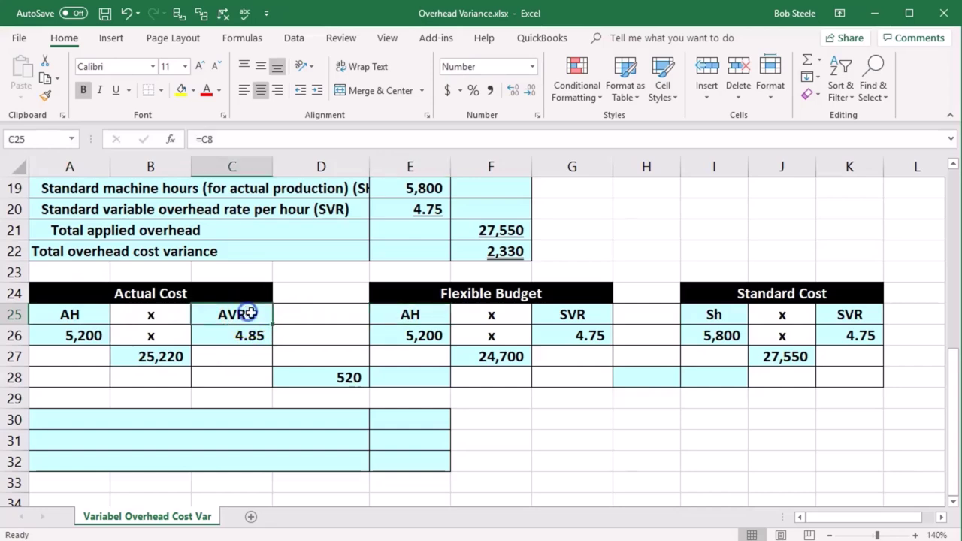
click(559, 309)
scroll(396, 392, up, 6)
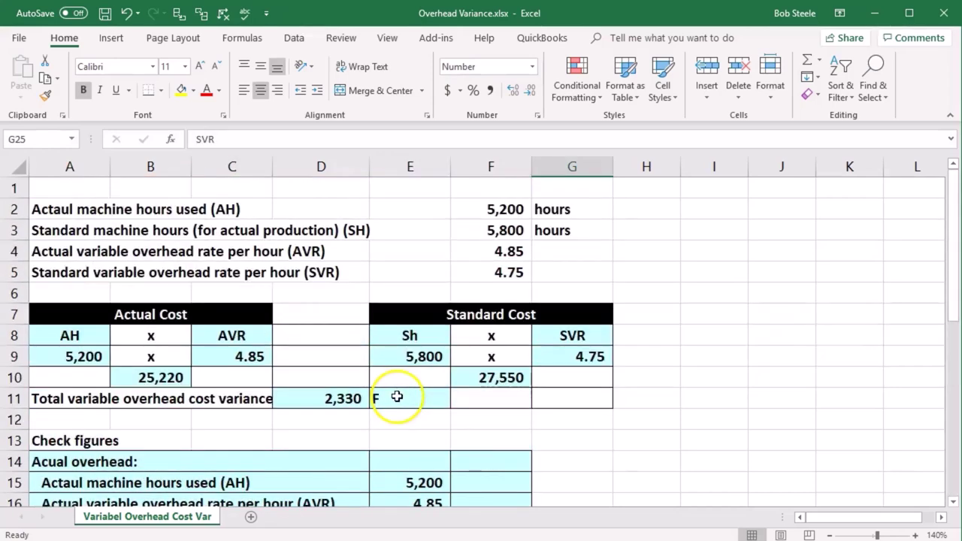
click(351, 261)
scroll(353, 266, down, 6)
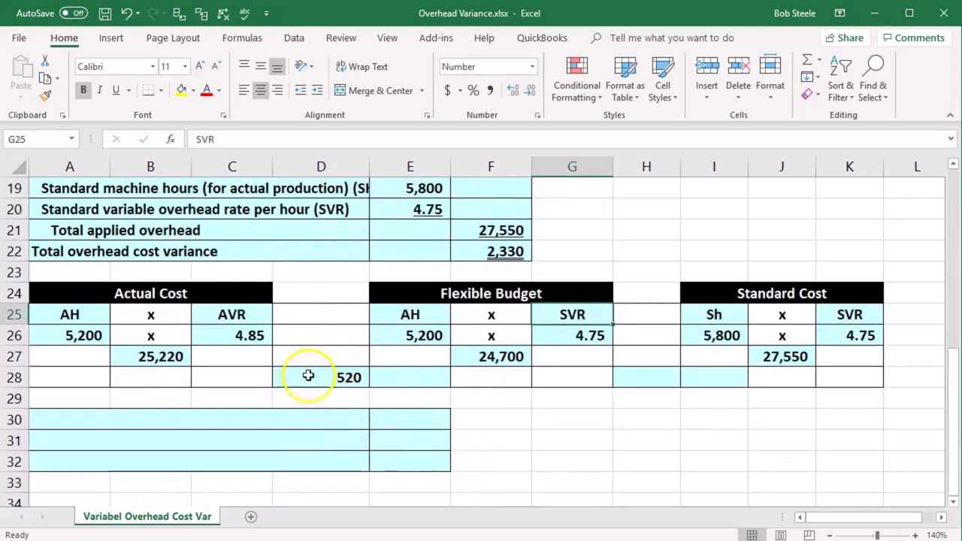
click(255, 338)
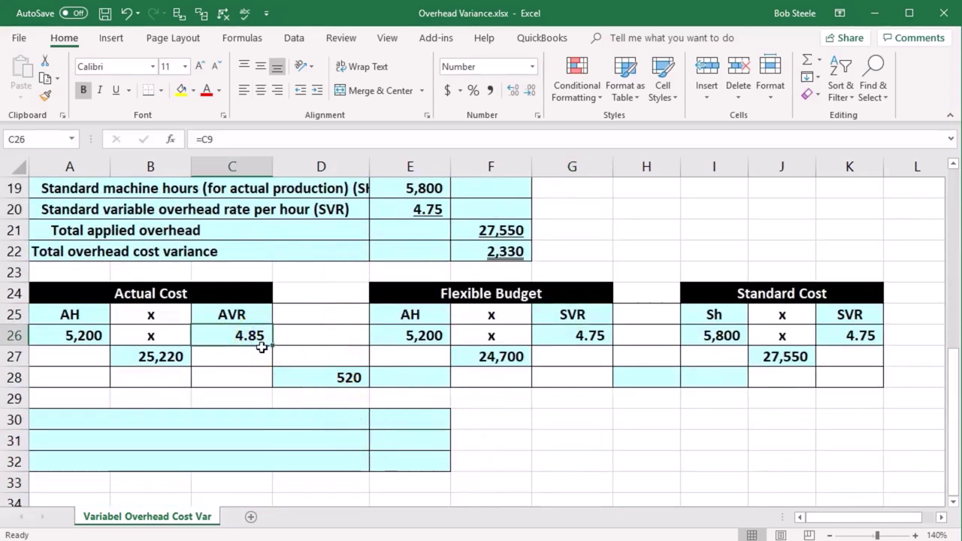
click(586, 337)
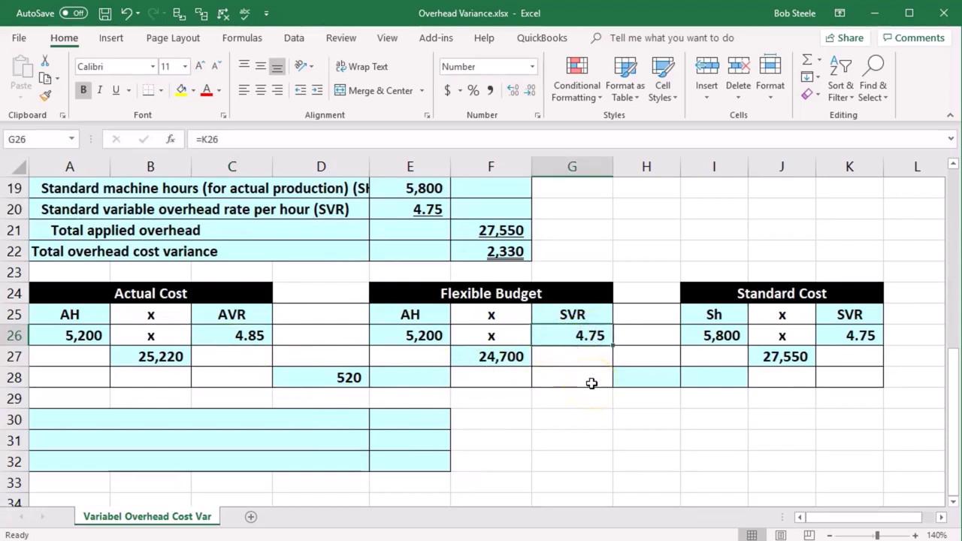
- Mark the variance between actual cost and flexible budget as unfavorable with U in E28
click(411, 381)
text(U)
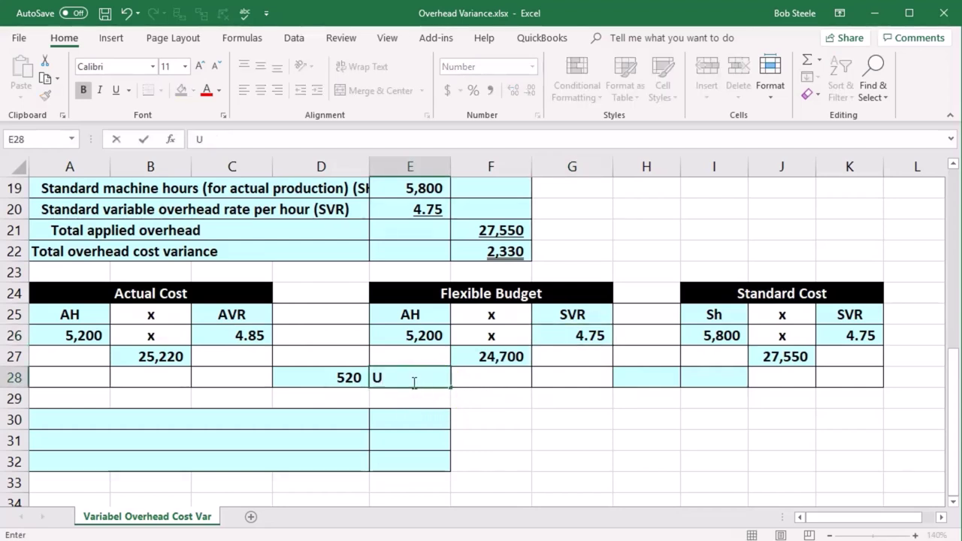
key(Return)
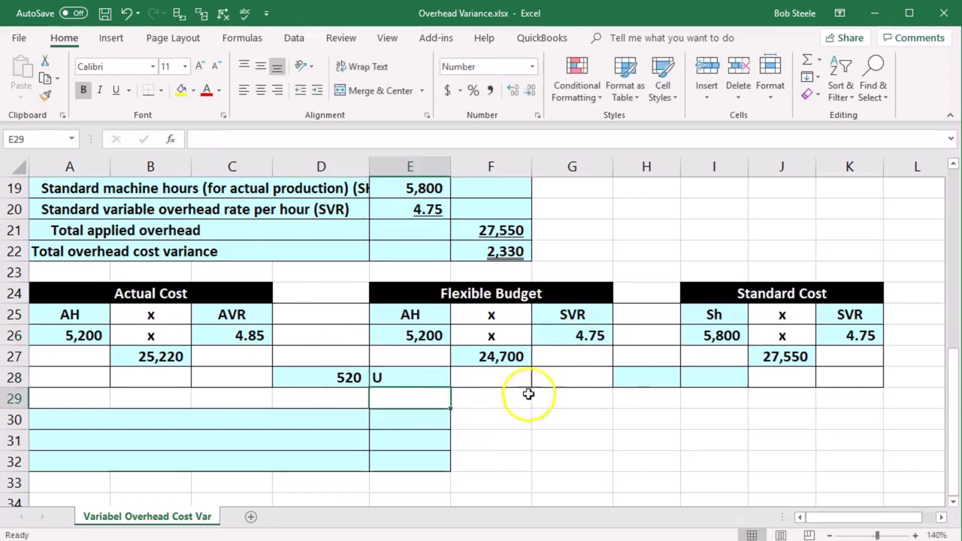
- Calculate the variance between standard cost and flexible budget in H28 with the formula =J27-F27
click(712, 376)
click(659, 385)
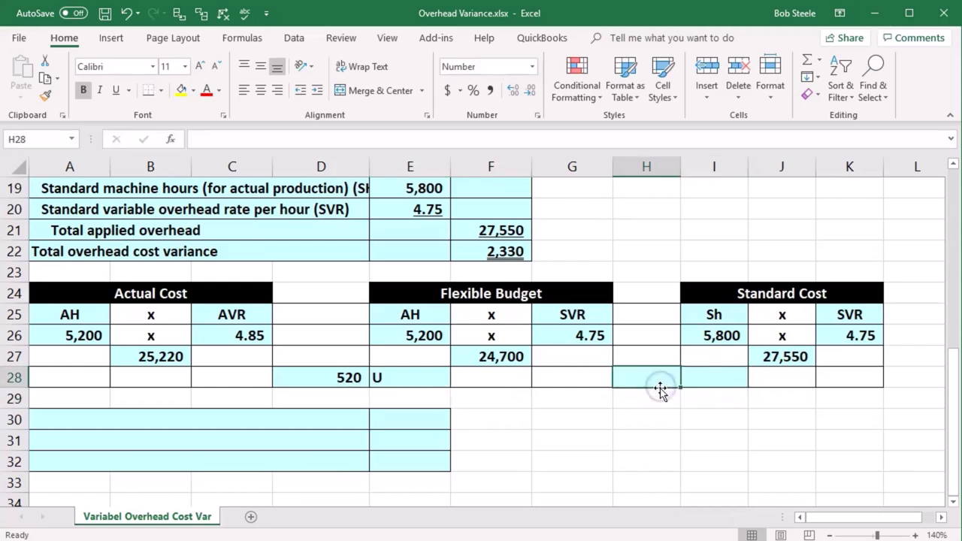
click(745, 362)
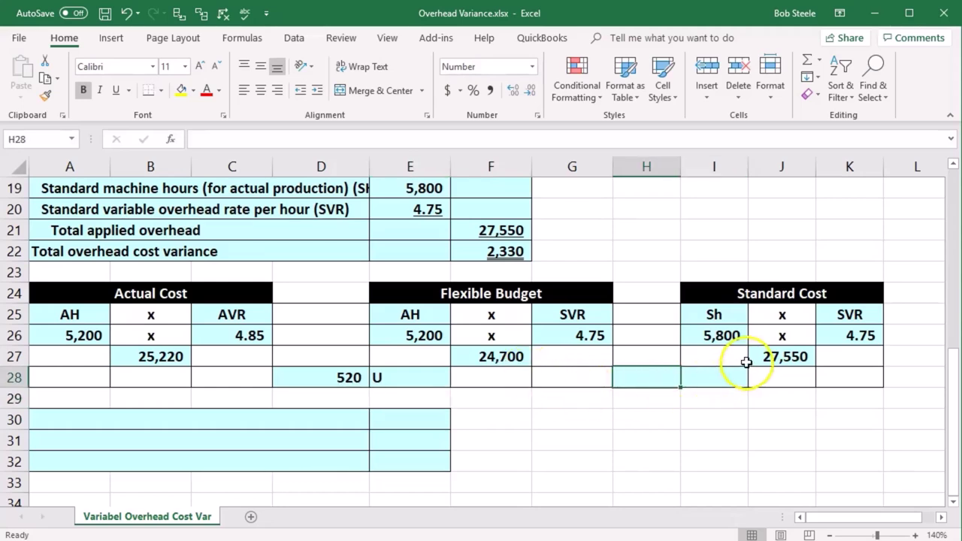
text(=)
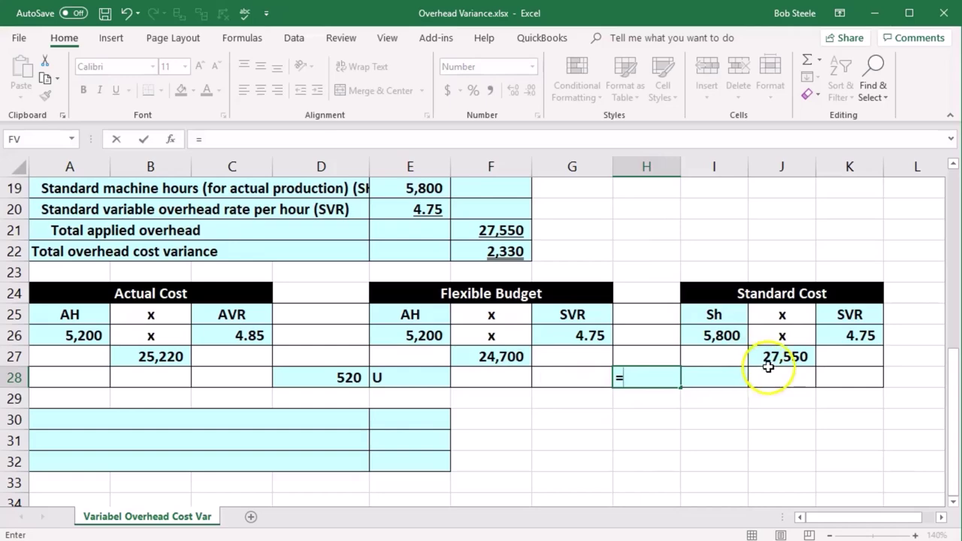
click(772, 359)
text(-)
click(496, 358)
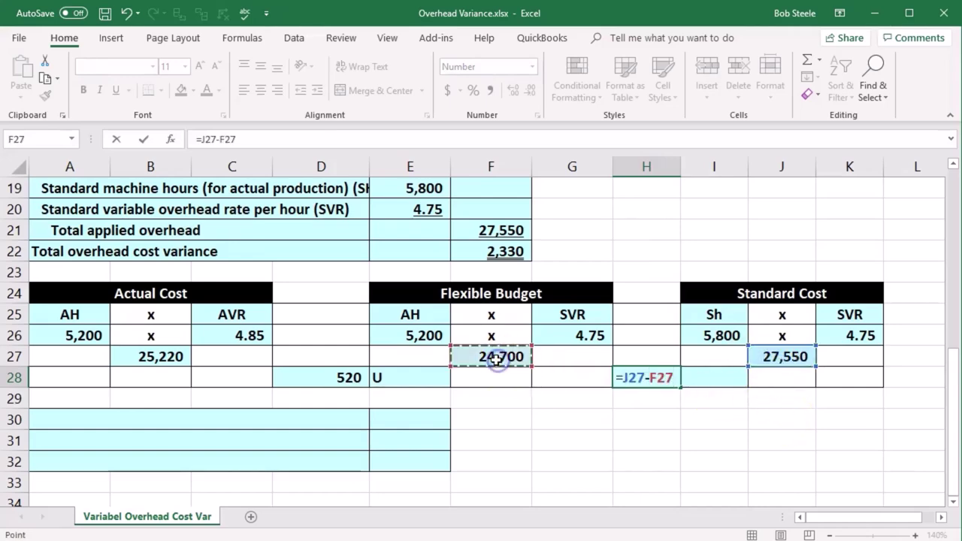
key(Return)
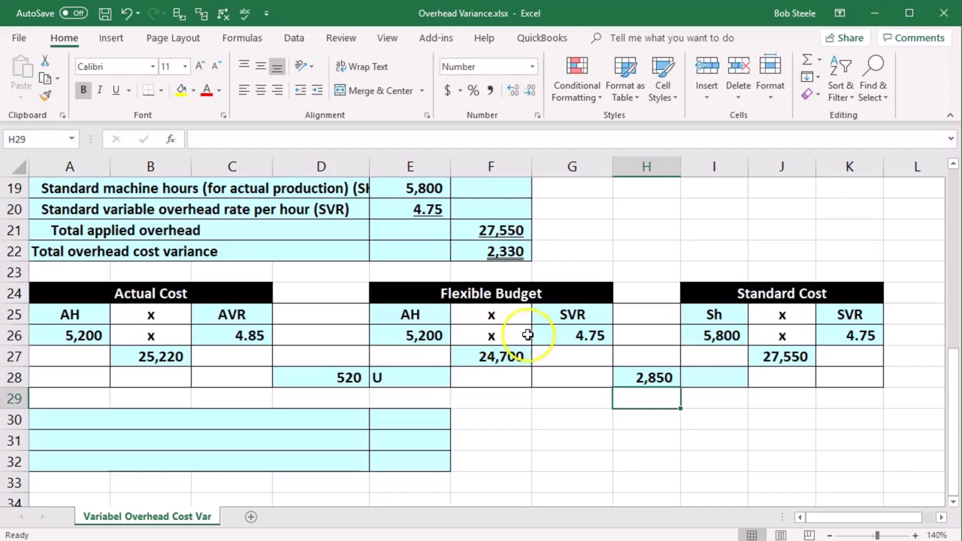
- Compare the Flexible Budget and Standard Cost hours and rates, and mark the variance in H28 as favorable with F in I28
click(569, 321)
click(852, 314)
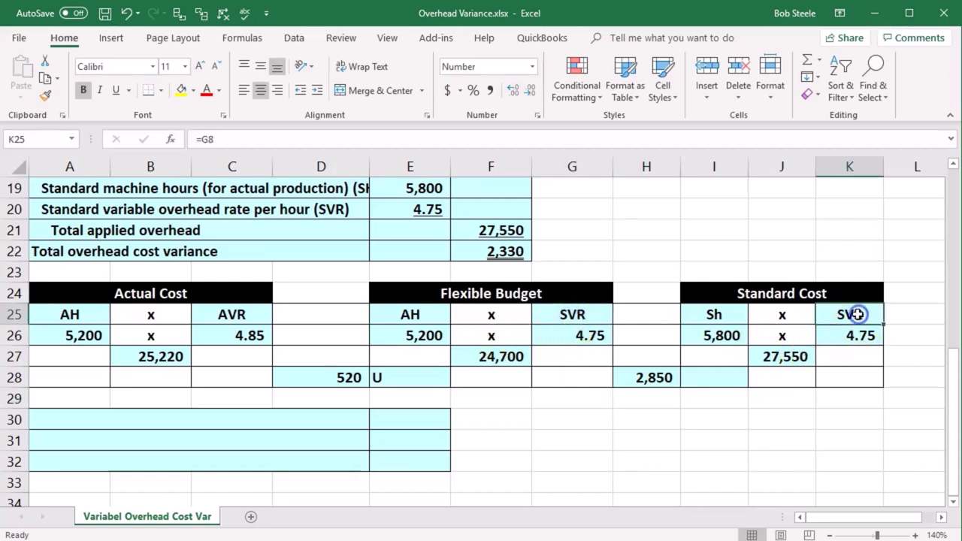
click(431, 314)
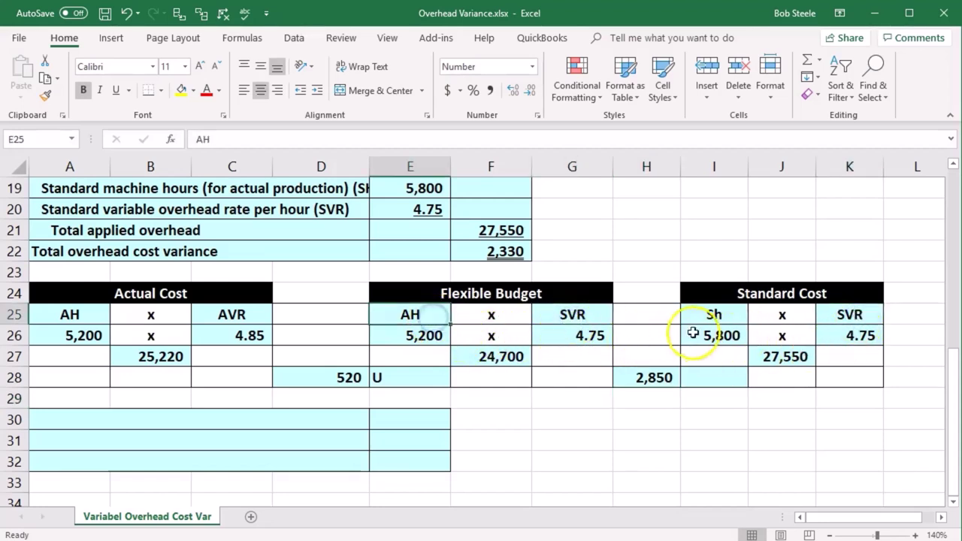
click(708, 316)
scroll(706, 318, up, 6)
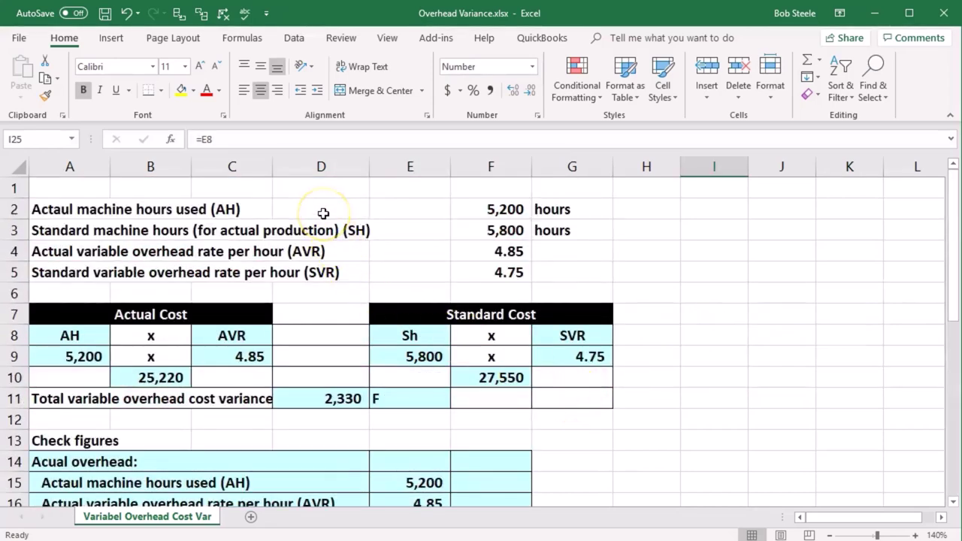
scroll(586, 358, down, 6)
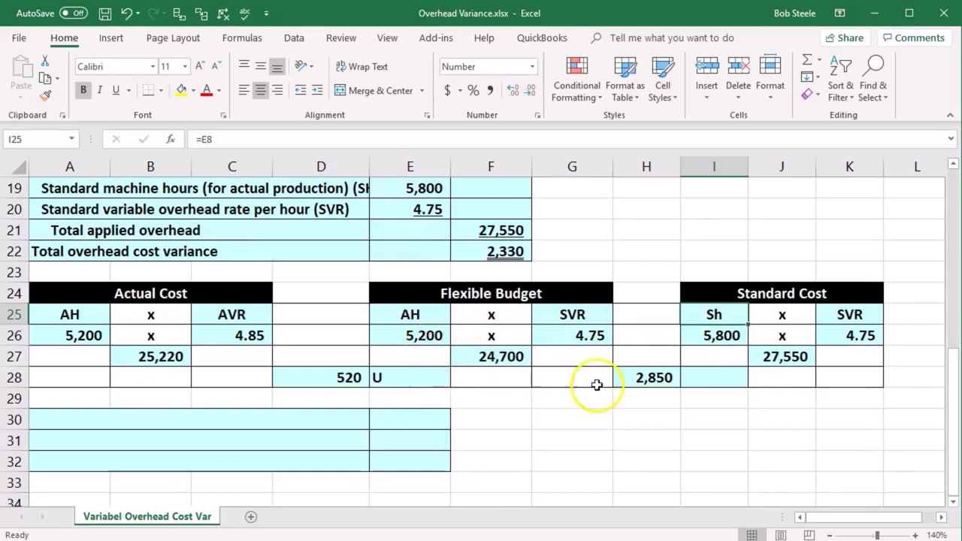
click(721, 377)
text(F)
key(Return)
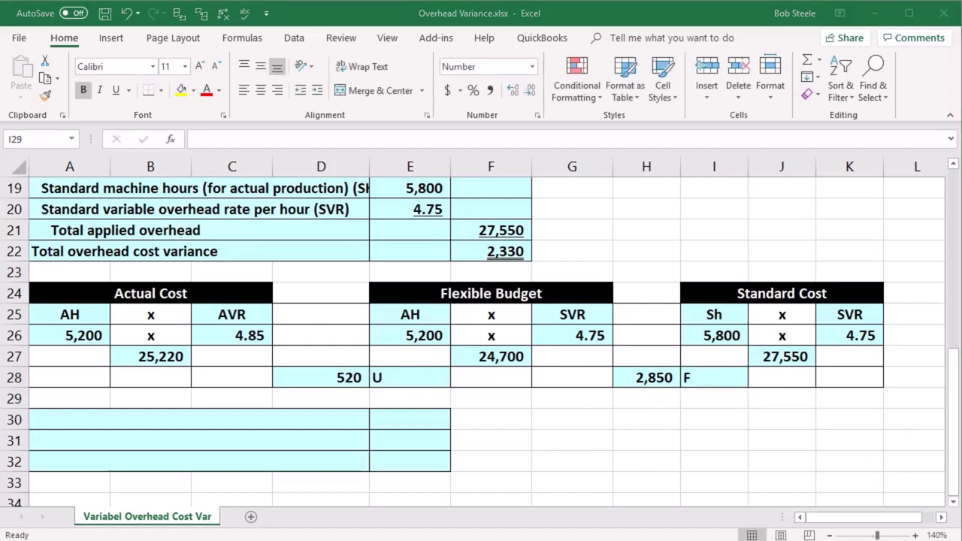
- Add the summary label "Variable overhead spending variance" in A30 and link its amount in E30 with =D28
click(79, 419)
text(Variable overhead spending variance)
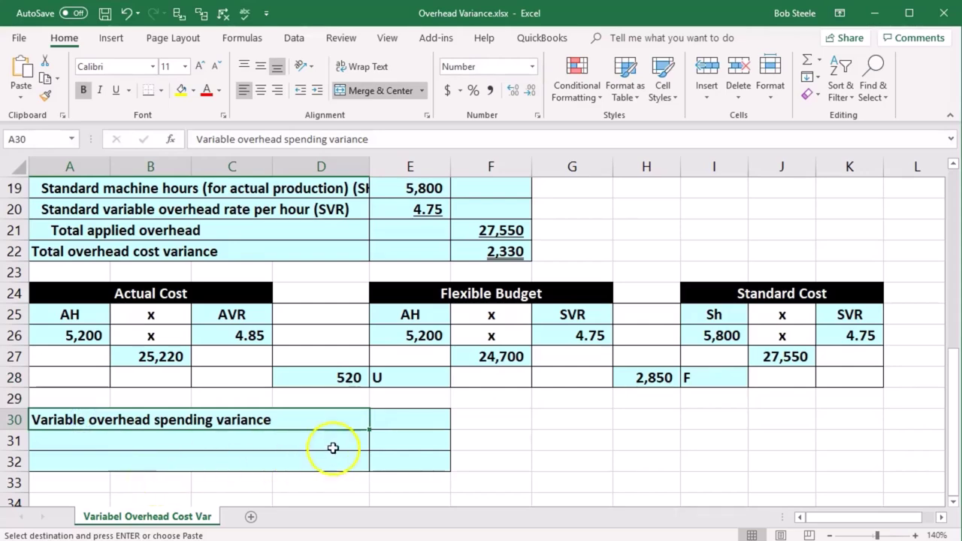
click(405, 426)
text(=)
click(305, 371)
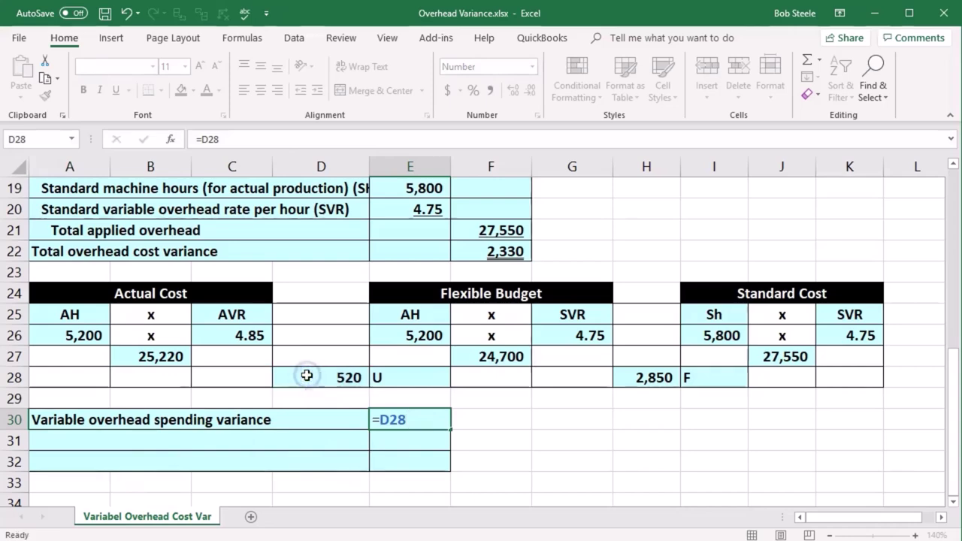
key(Return)
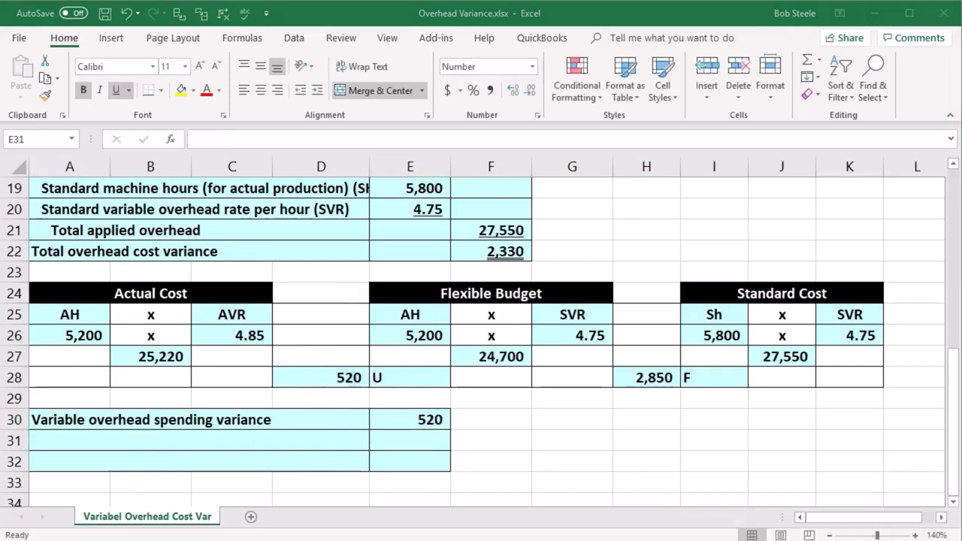
- Add the label "Variable overhead efficiency variance" in A31 and link its amount in E31 with =H28
click(75, 435)
text(Variable overhead efficiency variance)
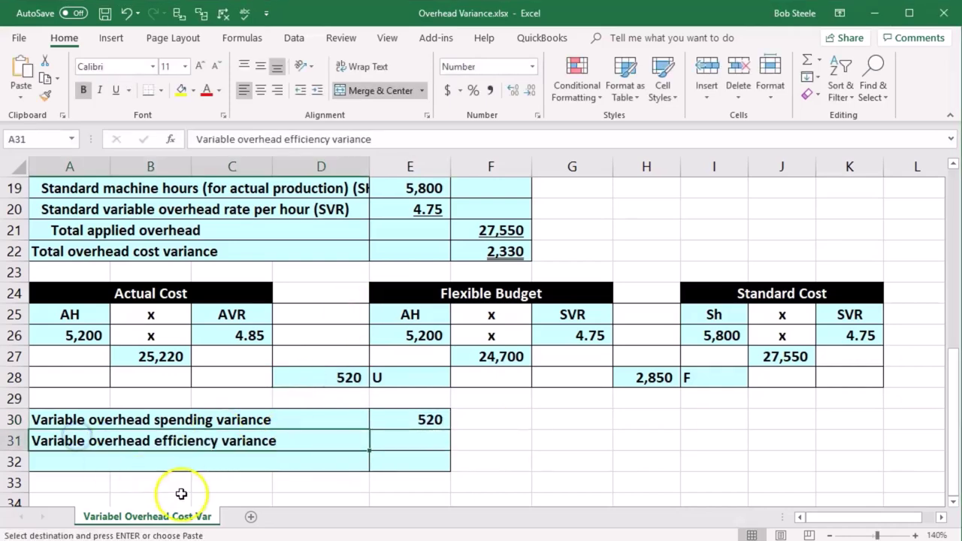
click(397, 445)
text(=)
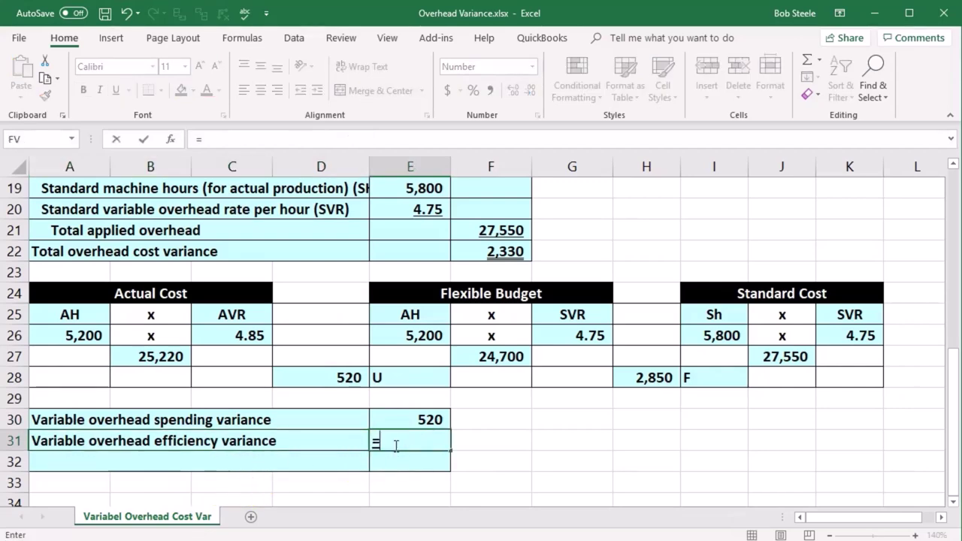
click(635, 377)
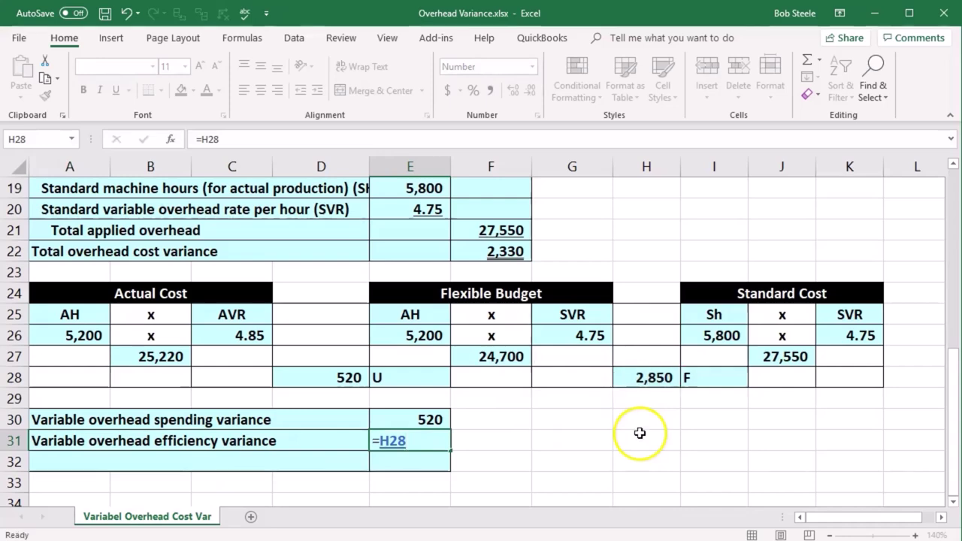
key(Return)
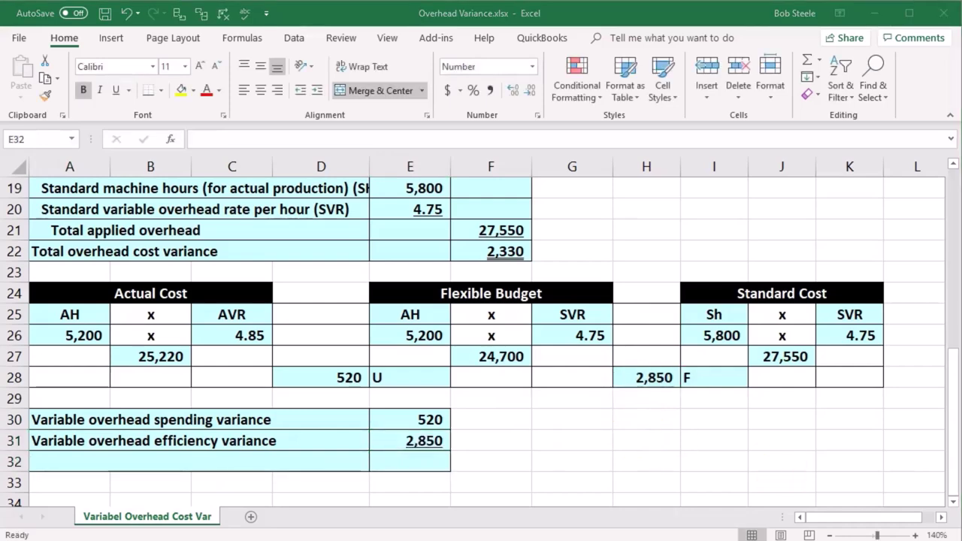
- Add the label "Total variable overhead cost variance" in A32 and calculate its amount in E32 with =E31-E30
click(85, 459)
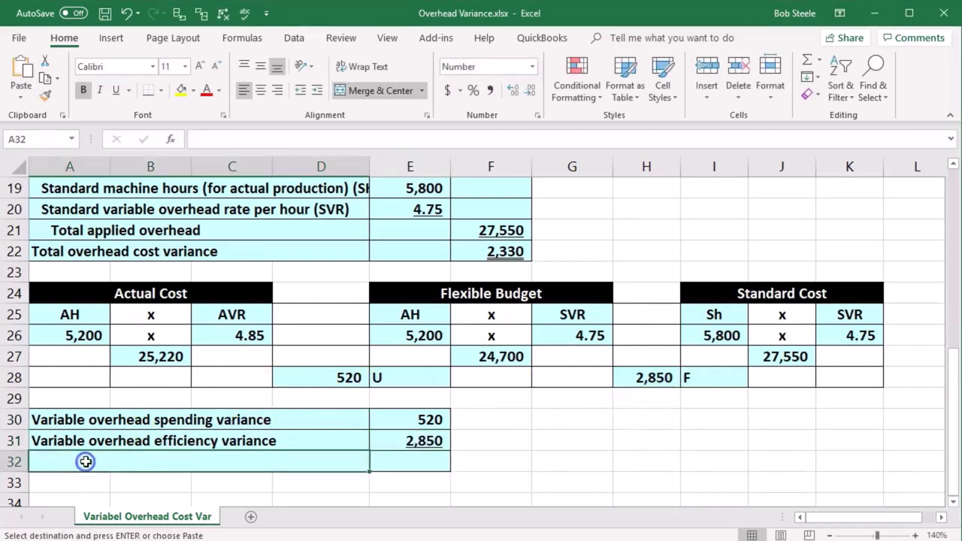
text(Total variable overhead cost variance)
click(399, 461)
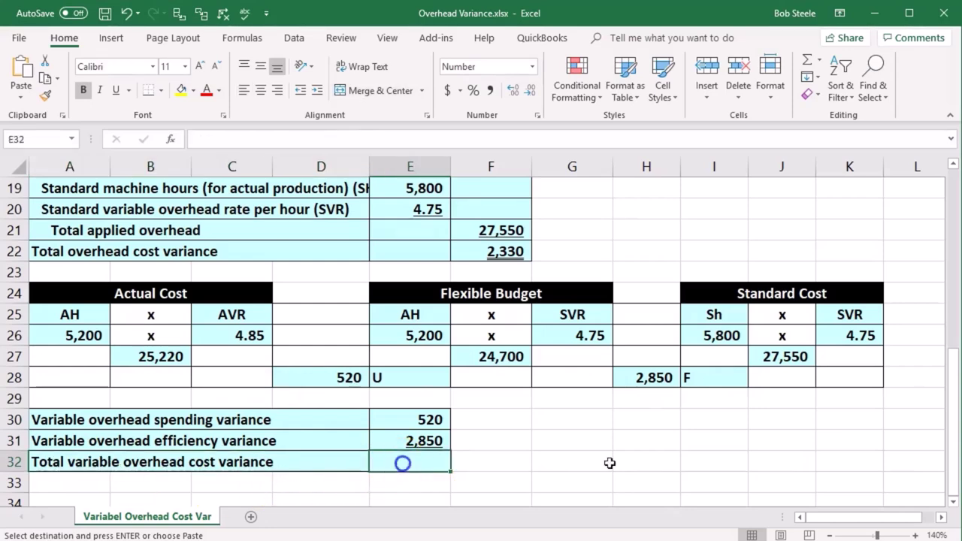
text(=)
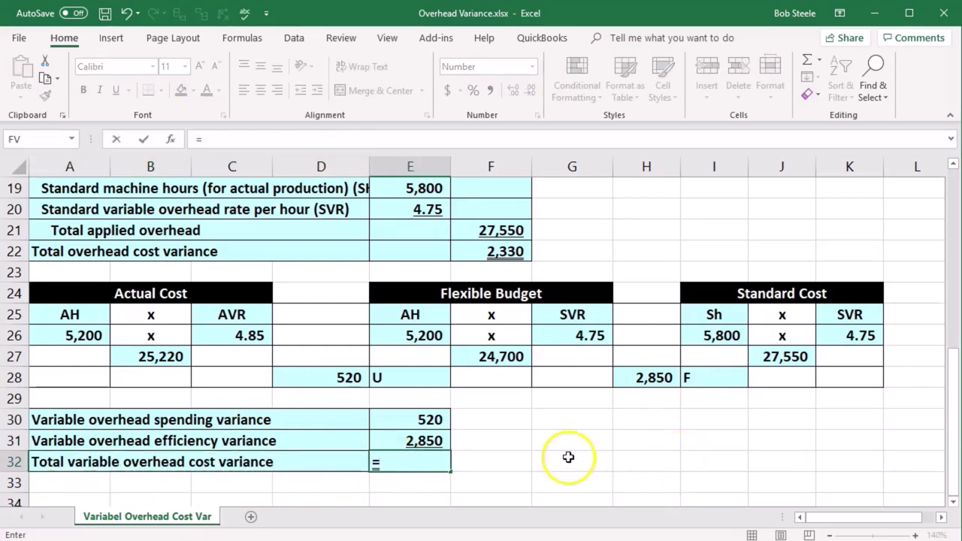
click(401, 441)
text(-)
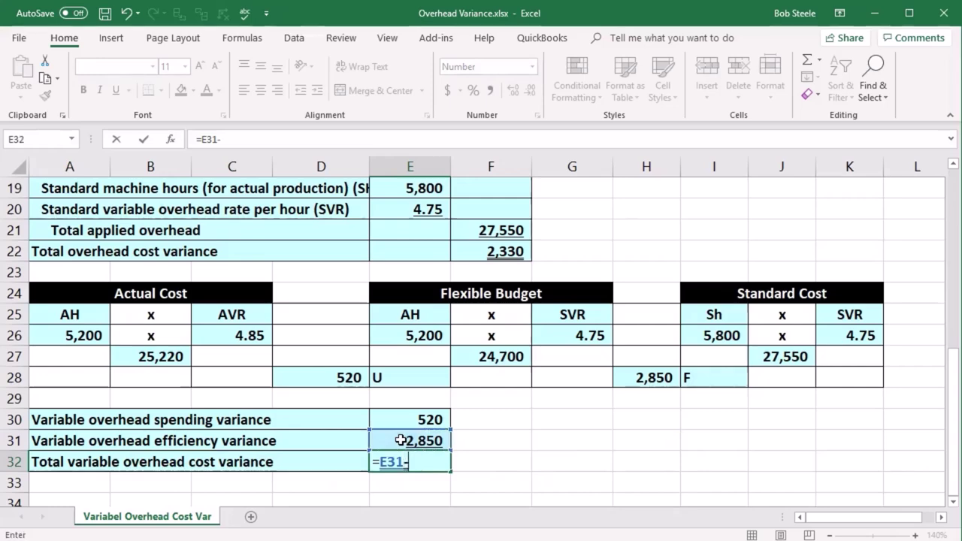
click(409, 420)
key(Return)
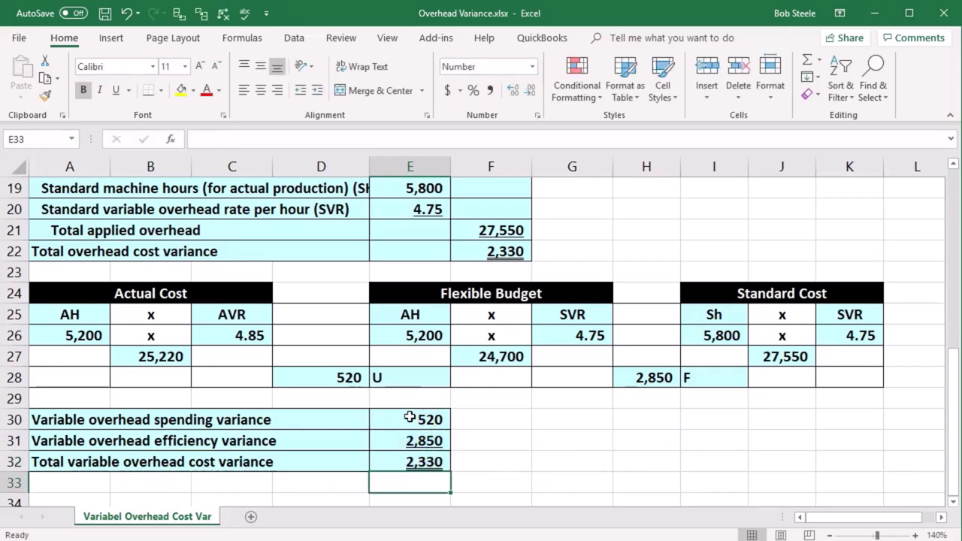
- Check the total variance in E32 against the earlier totals in F22 and D11
click(412, 458)
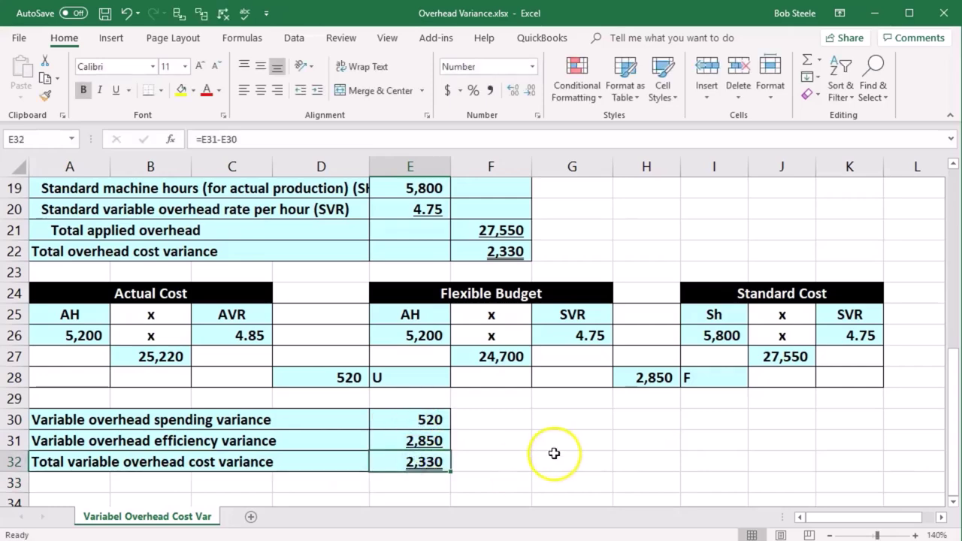
scroll(553, 453, up, 2)
click(506, 378)
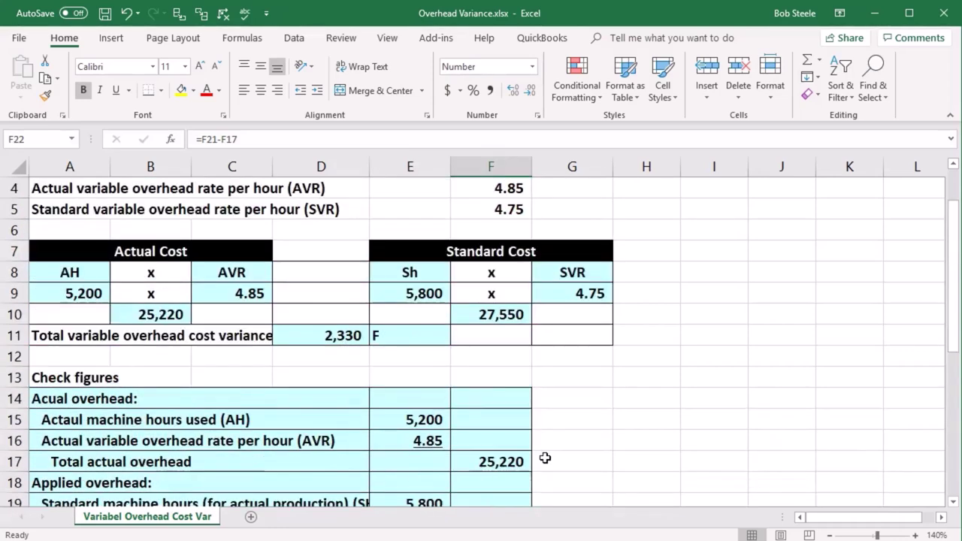
click(344, 337)
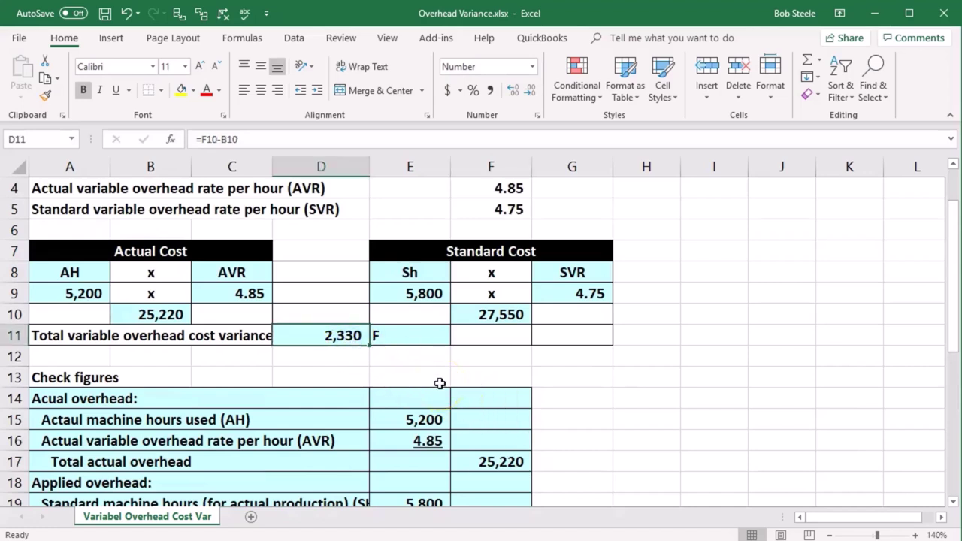